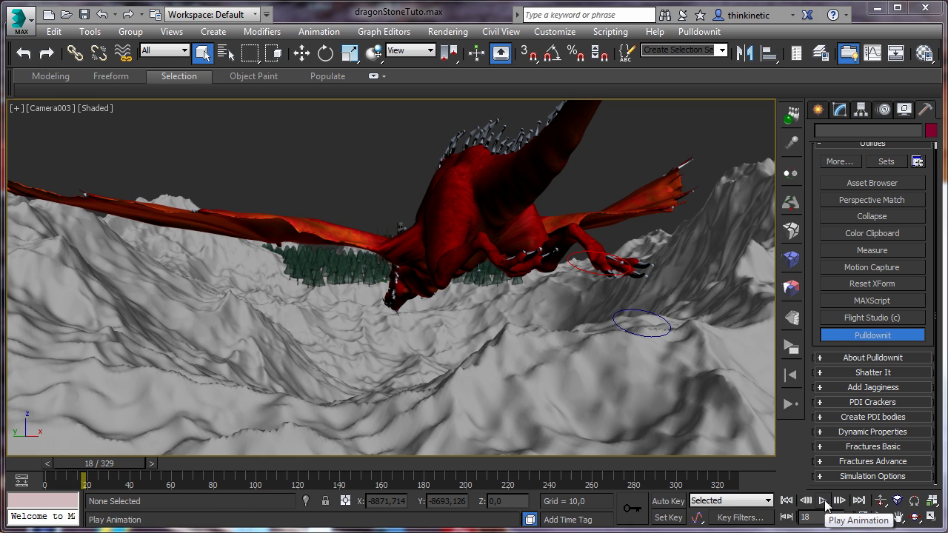
- Play the dragon's flight, stop at frame 253, then jump back to around frame 56
click(824, 501)
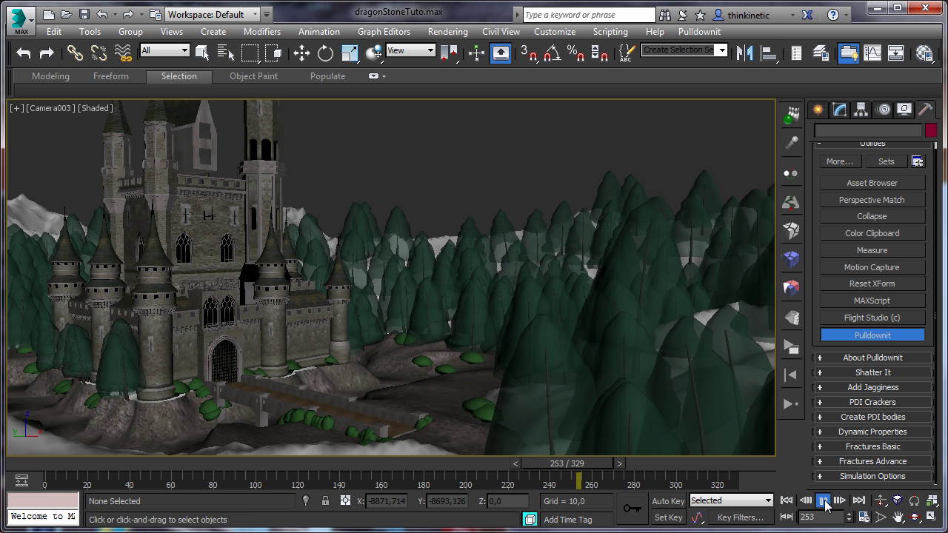
click(823, 501)
drag(169, 461, 165, 465)
- Scrub forward to frame 114, selecting stone1, stone2 and stone3 to inspect their keys
key(q)
click(426, 258)
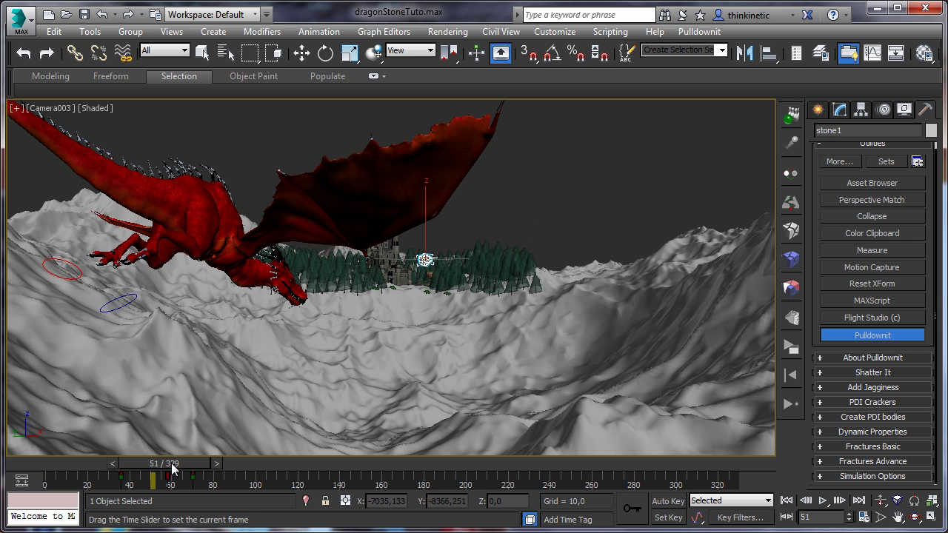
drag(169, 467, 264, 473)
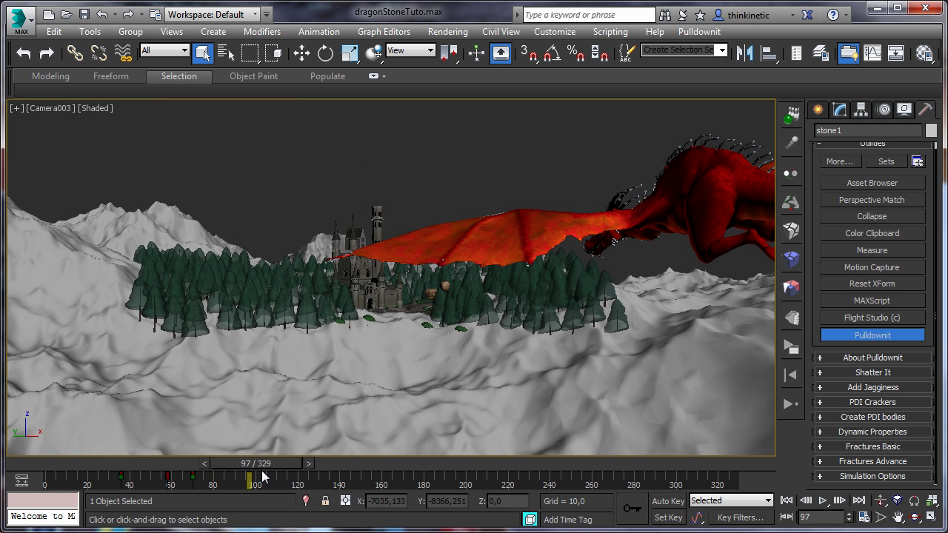
click(444, 284)
drag(293, 458, 404, 466)
click(332, 264)
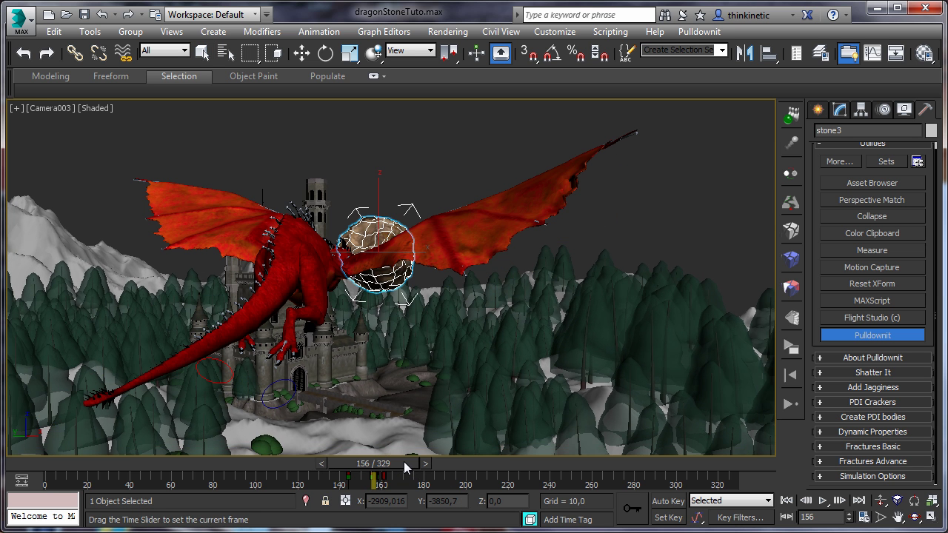
- Switch the Camera003 viewport to Perspective and orbit to look down on stone3
click(202, 52)
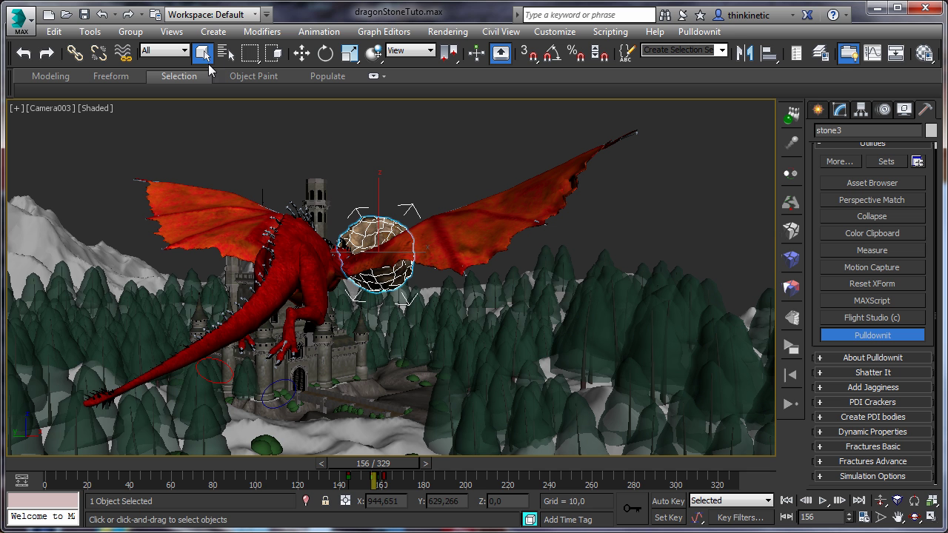
click(54, 107)
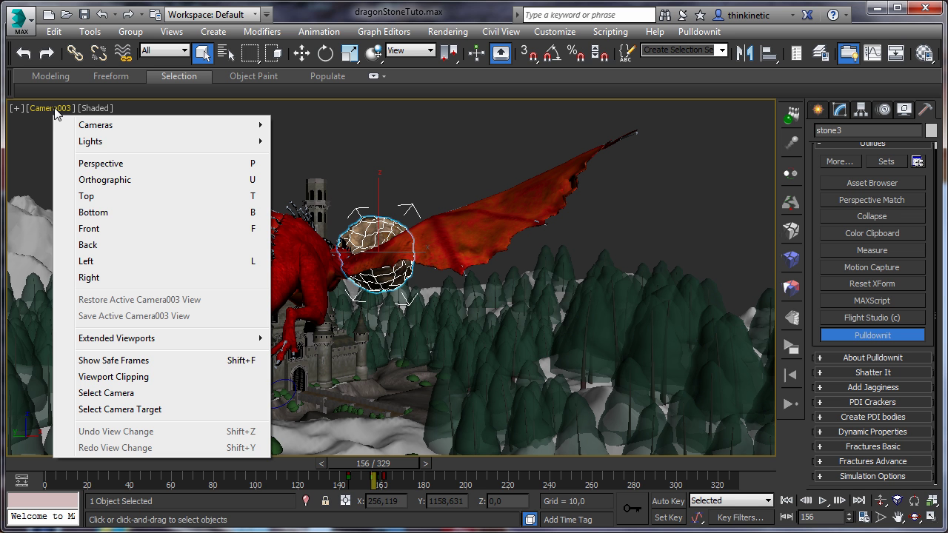
click(111, 162)
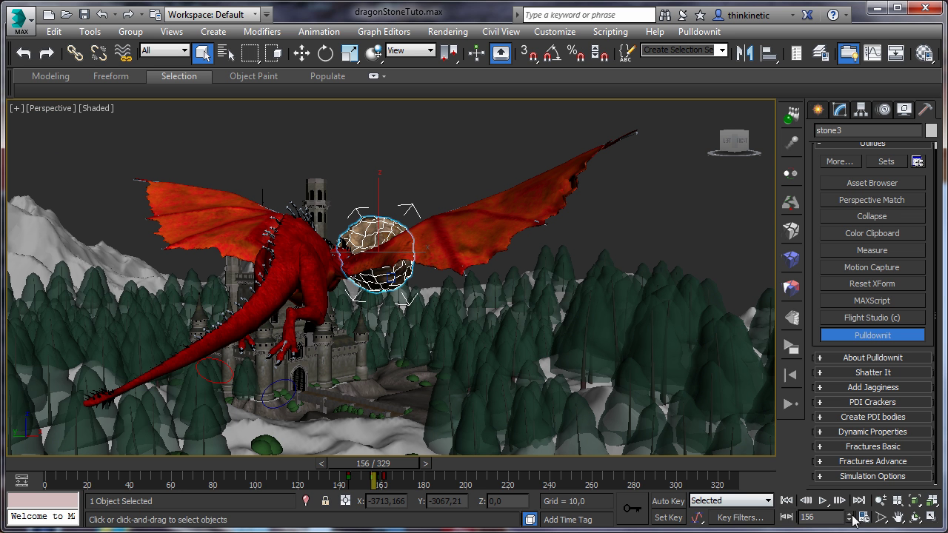
click(916, 521)
drag(447, 311, 372, 374)
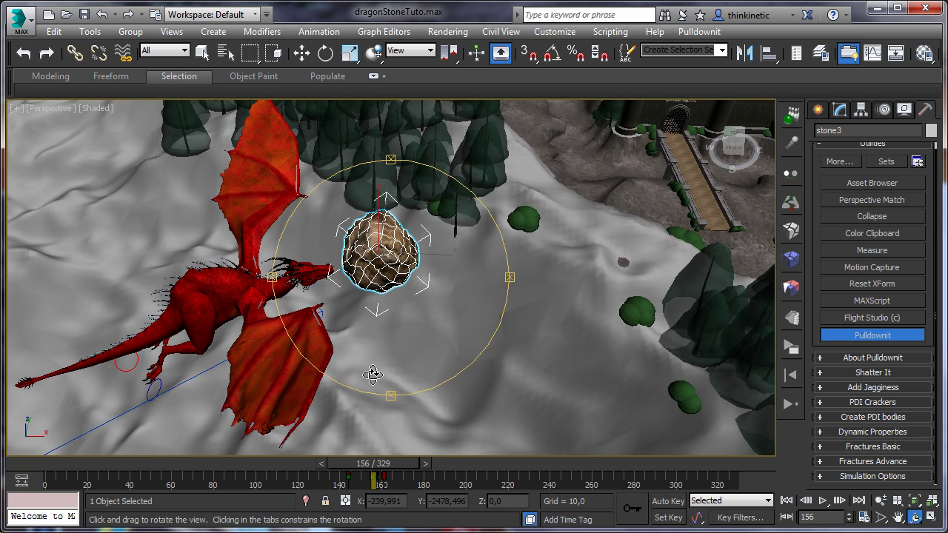
- Step through frames 157–159 and settle on frame 157, where the dragon hits stone3
click(839, 501)
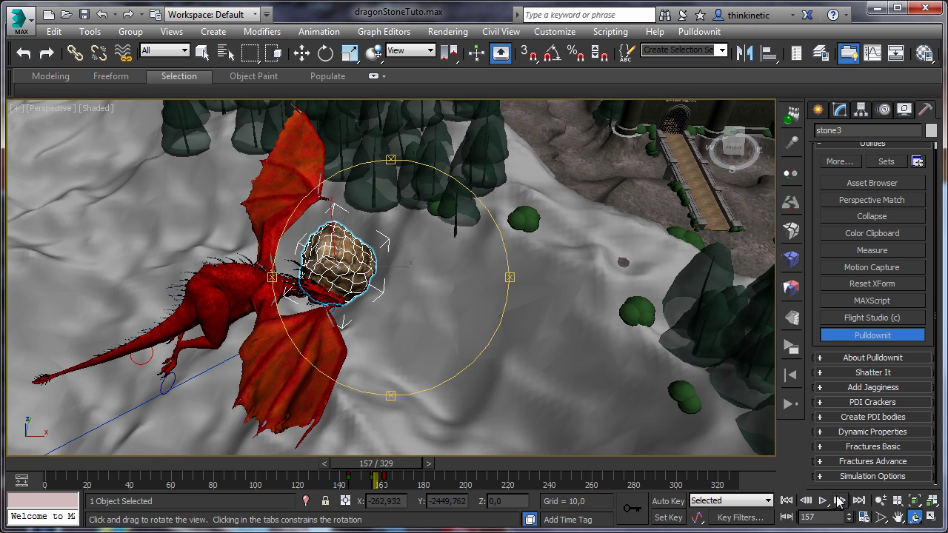
click(838, 501)
click(839, 500)
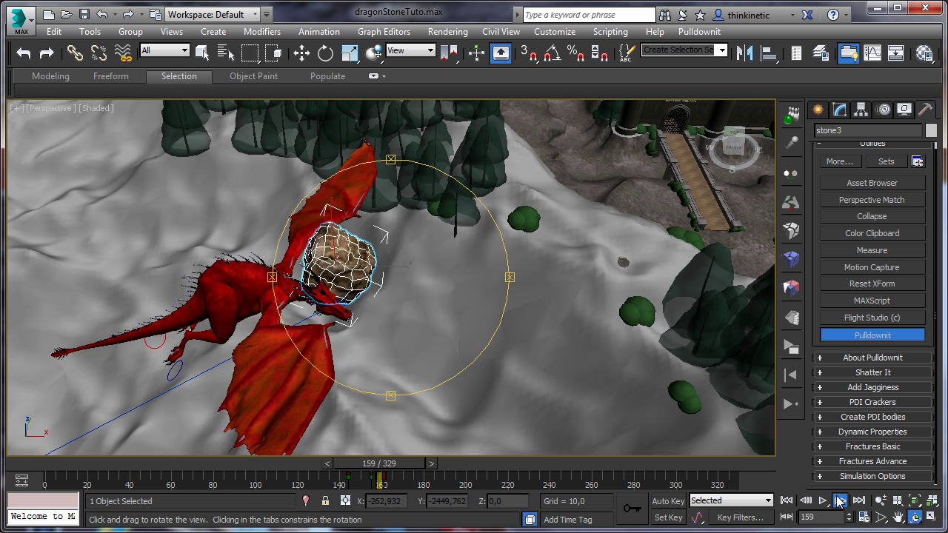
click(808, 500)
click(809, 501)
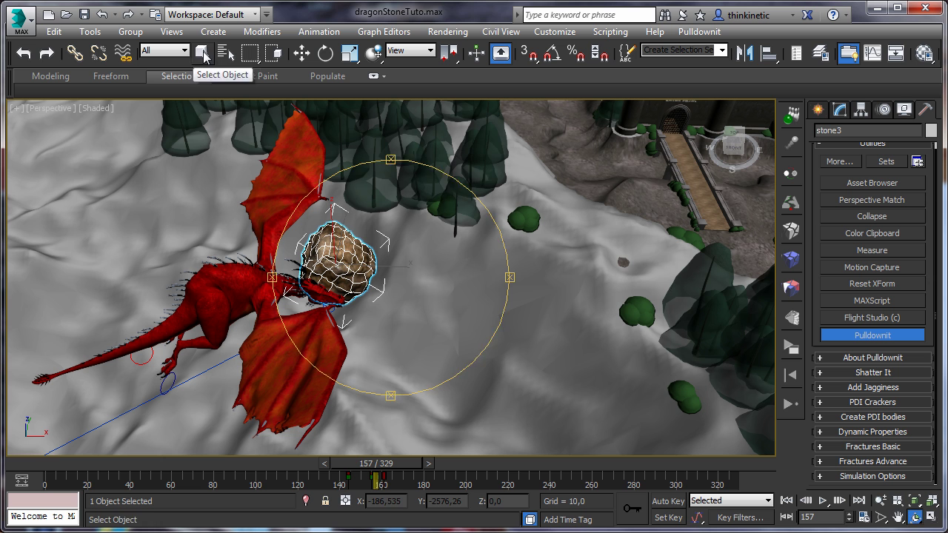
- Preview a 150-shard Shatter It layout on stone3
click(202, 52)
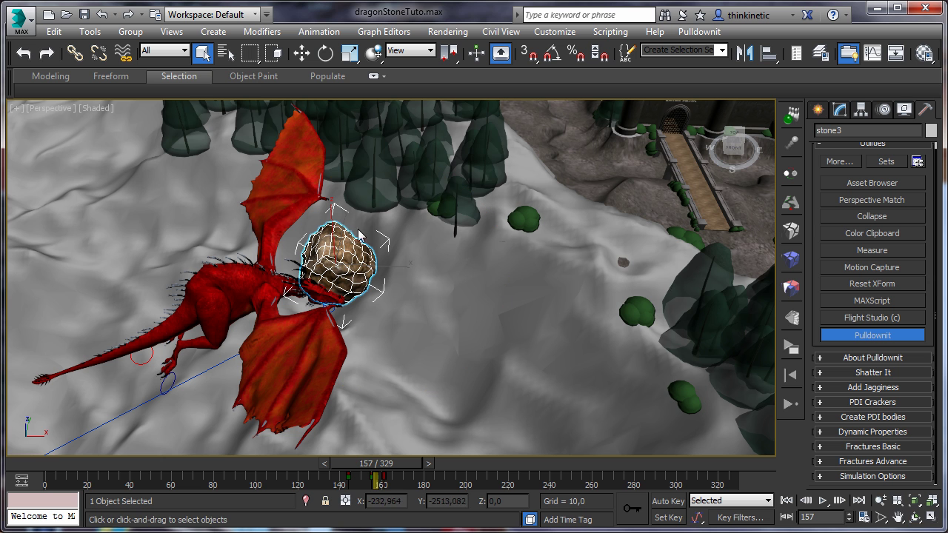
click(789, 233)
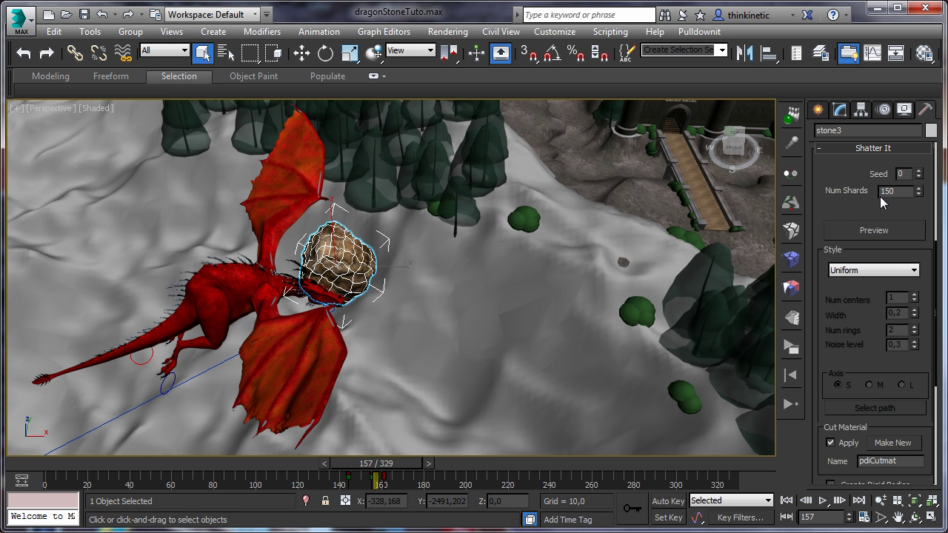
click(868, 229)
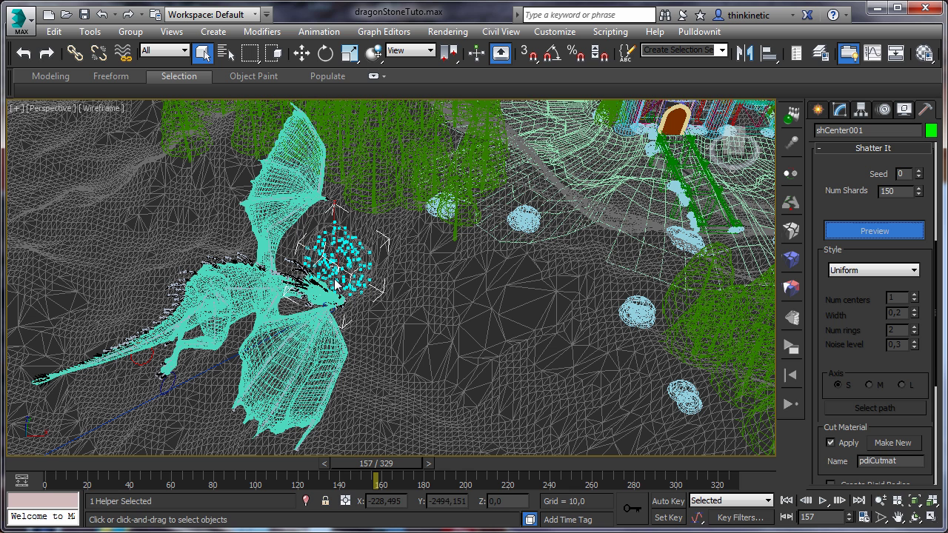
- Move the shCenter001 shatter centre to where the dragon's head strikes the stone
click(301, 54)
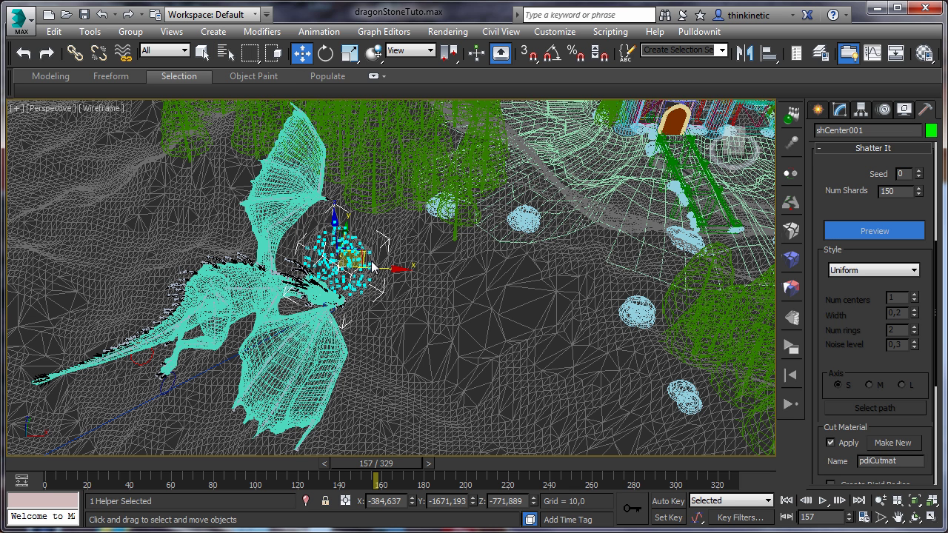
mouse_move(335, 226)
mouse_down()
mouse_move(333, 148)
mouse_move(343, 296)
mouse_move(332, 159)
mouse_move(332, 215)
mouse_up()
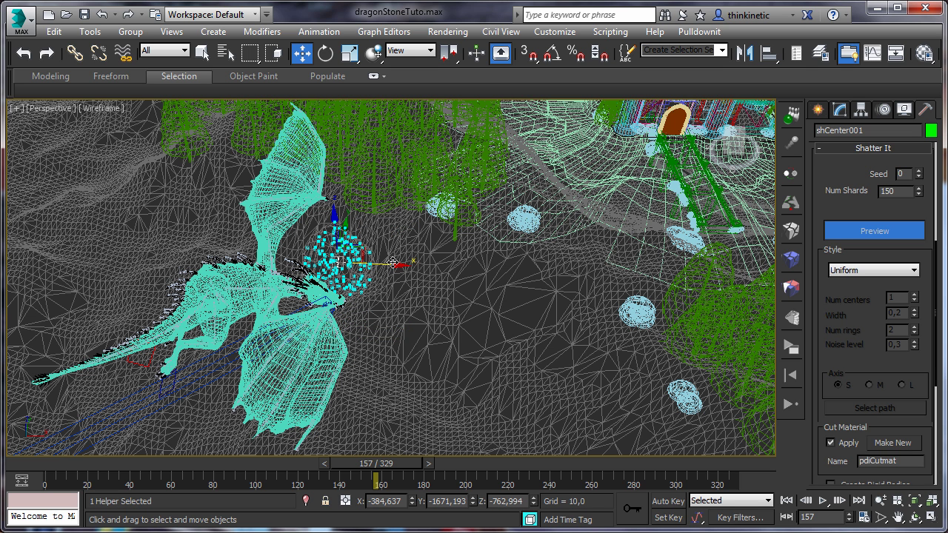
drag(392, 263, 348, 263)
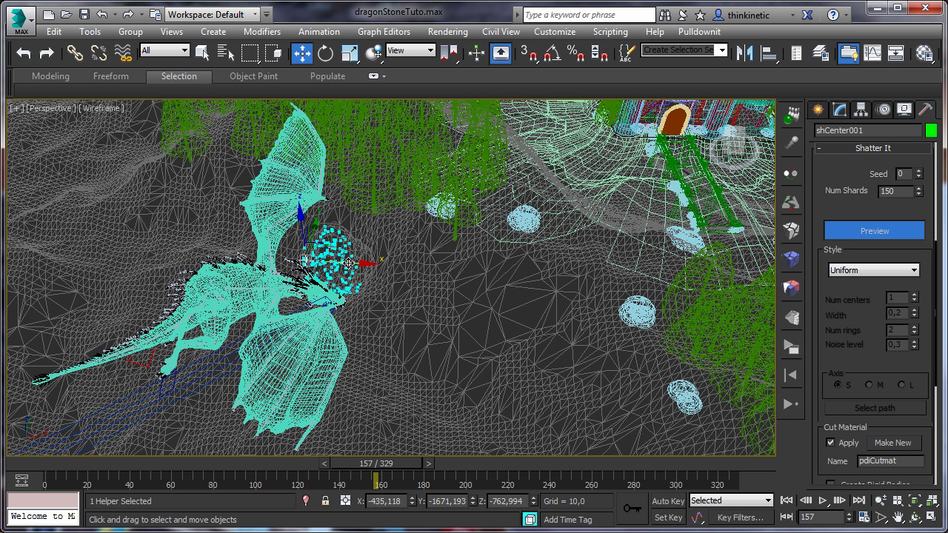
drag(315, 226, 304, 264)
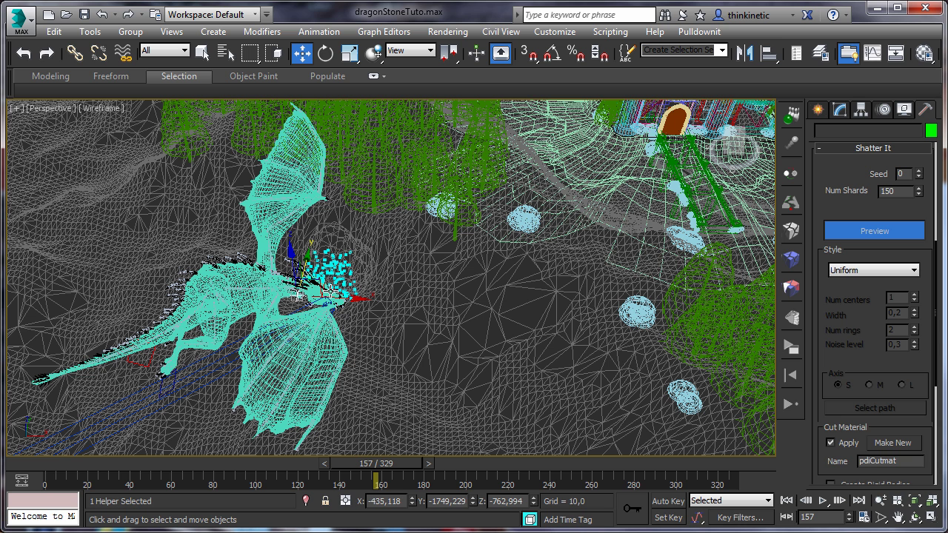
drag(355, 296, 342, 296)
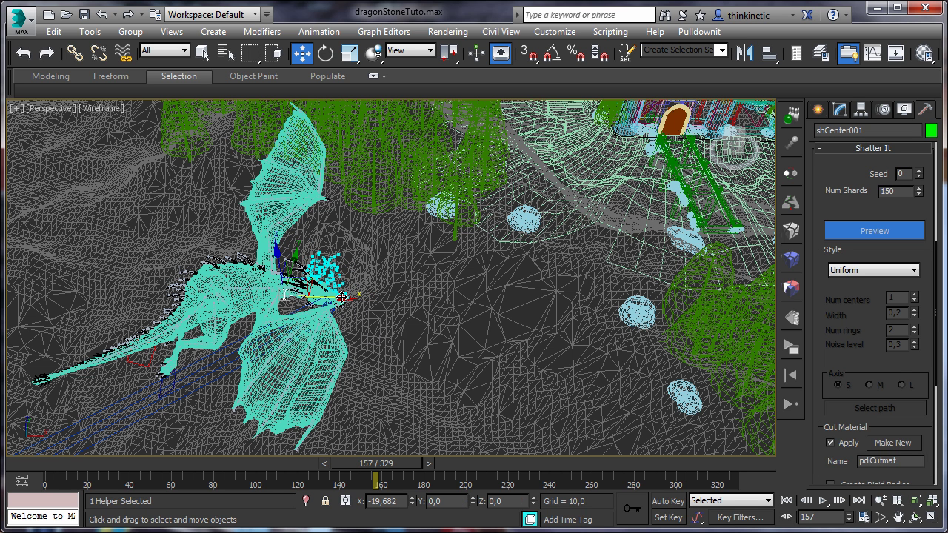
drag(291, 256, 299, 248)
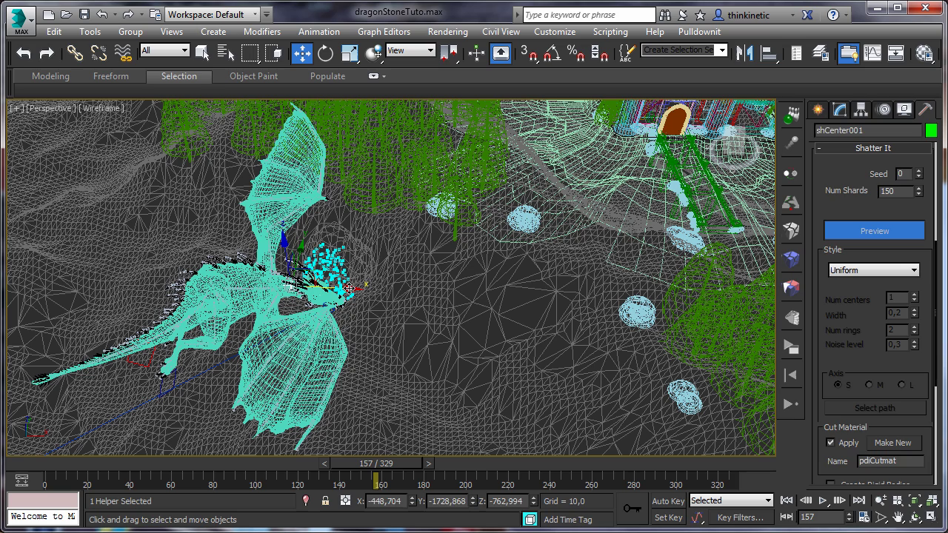
drag(349, 289, 347, 289)
click(913, 516)
drag(411, 304, 381, 288)
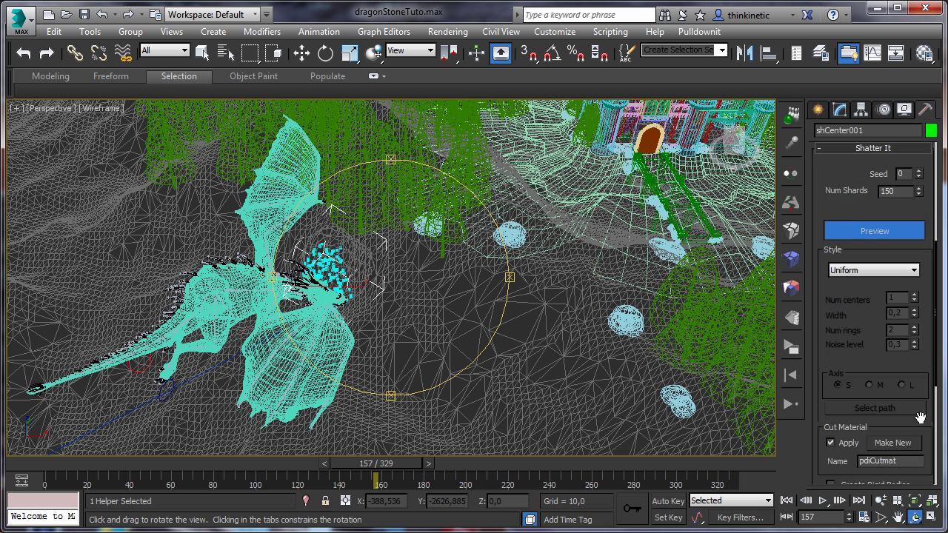
- Shatter stone3 into fragments with Shatter It! and return to frame 155
scroll(919, 417, down, 3)
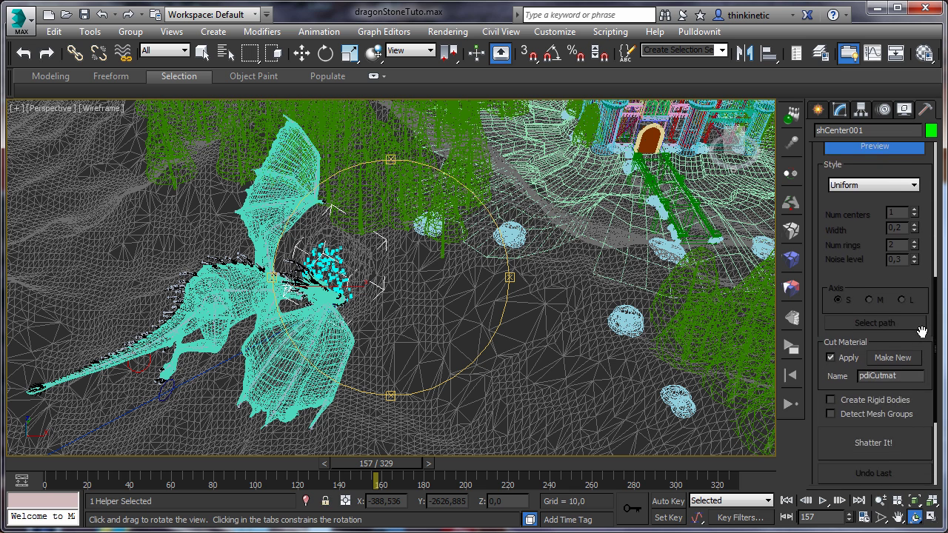
click(870, 431)
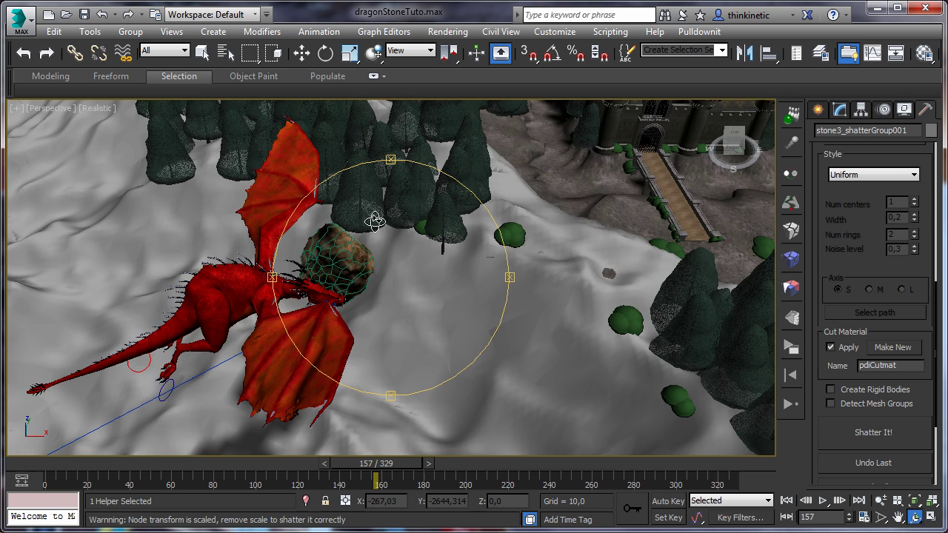
mouse_move(413, 298)
alt+middle_down()
mouse_move(396, 291)
mouse_move(414, 297)
alt+middle_up()
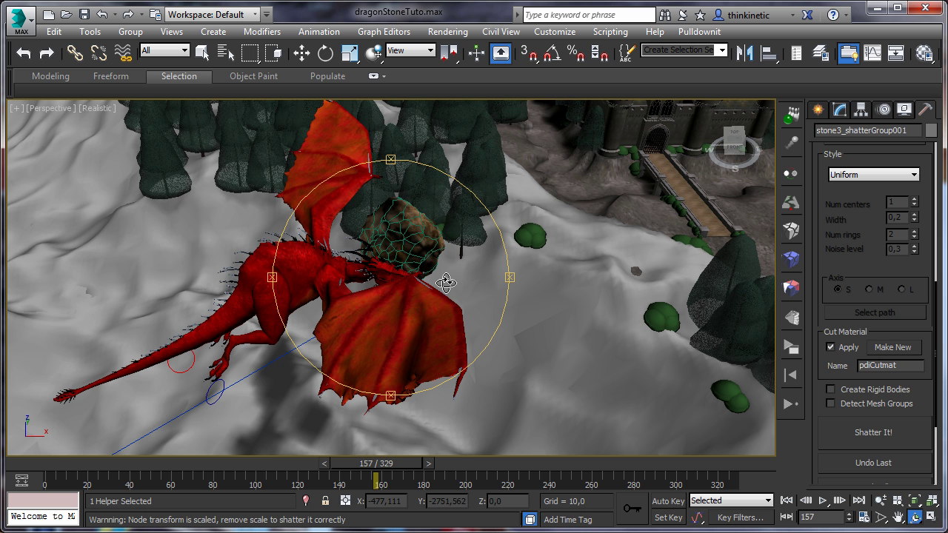
click(201, 52)
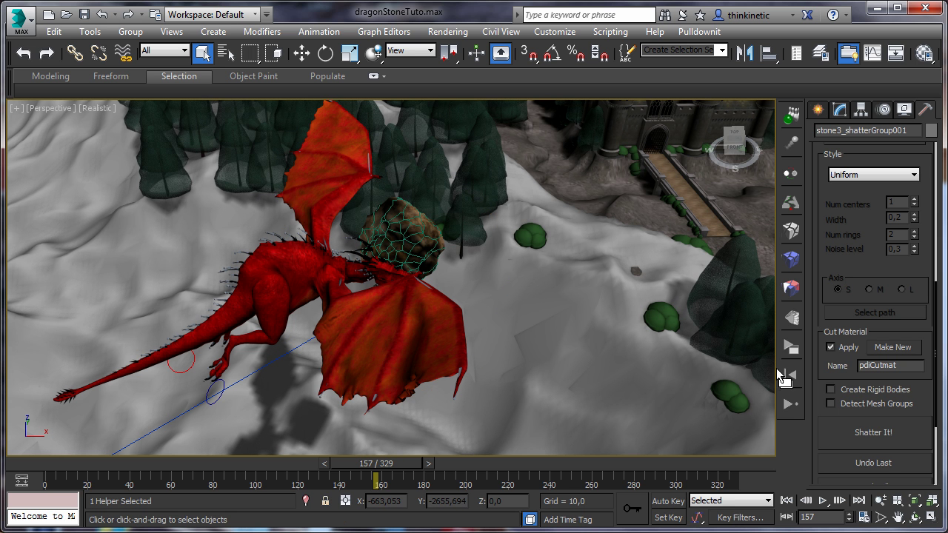
click(784, 376)
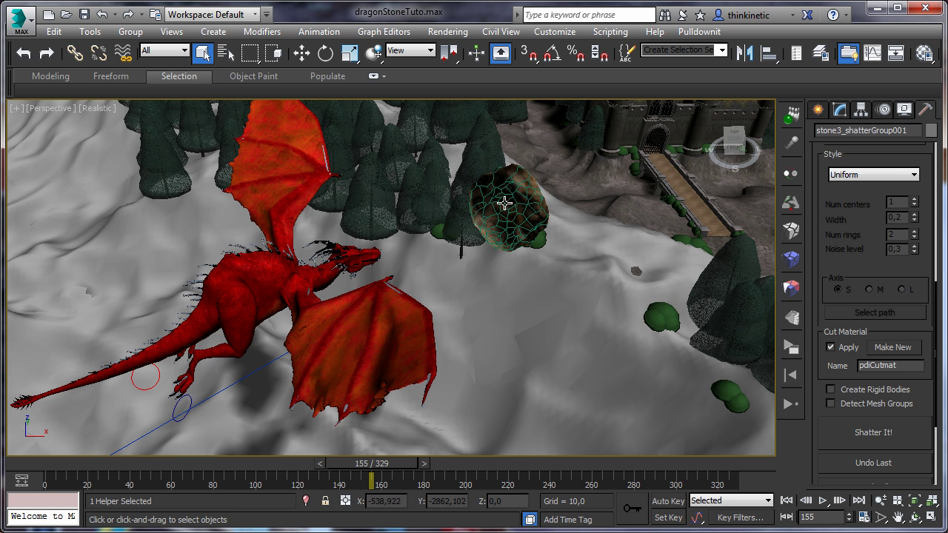
- Create fracture body FBody1 from stone3's shards, Static, activated at first hit
click(790, 259)
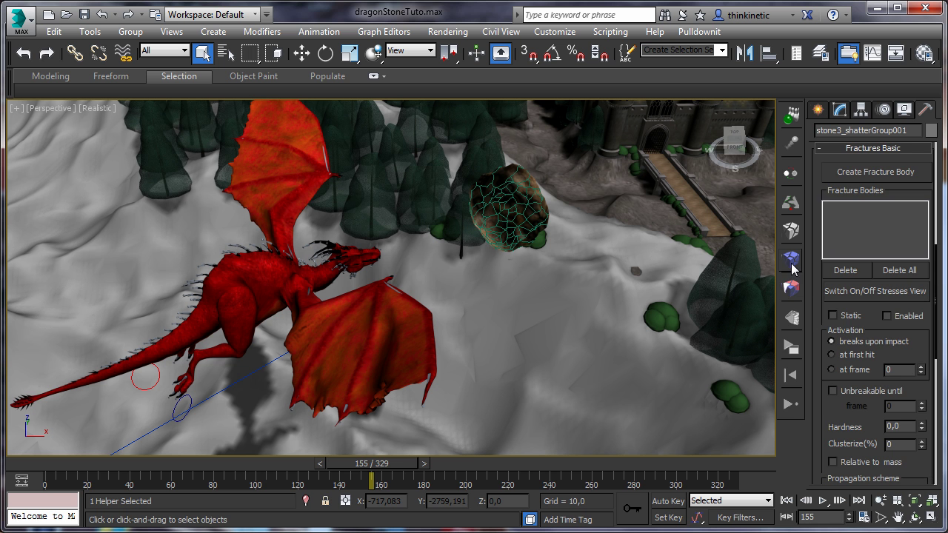
click(847, 171)
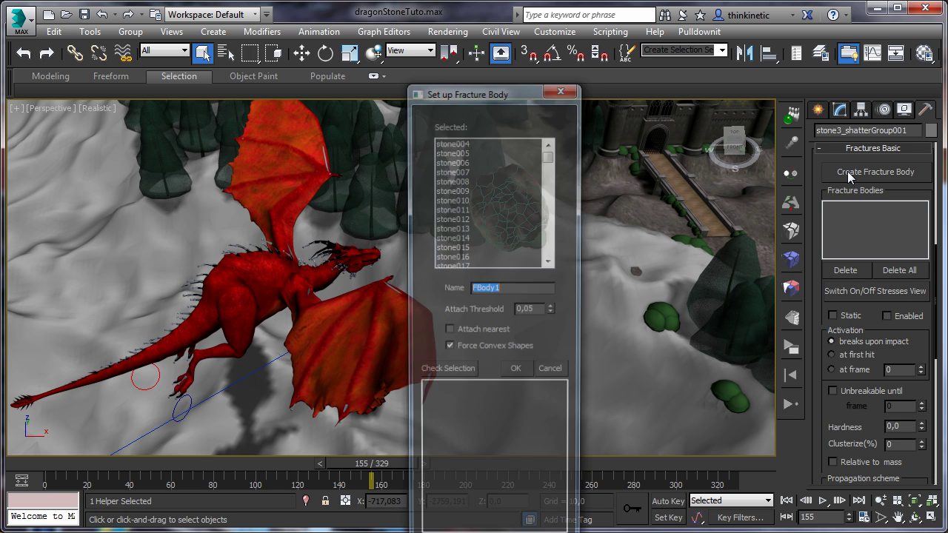
drag(538, 91, 782, 47)
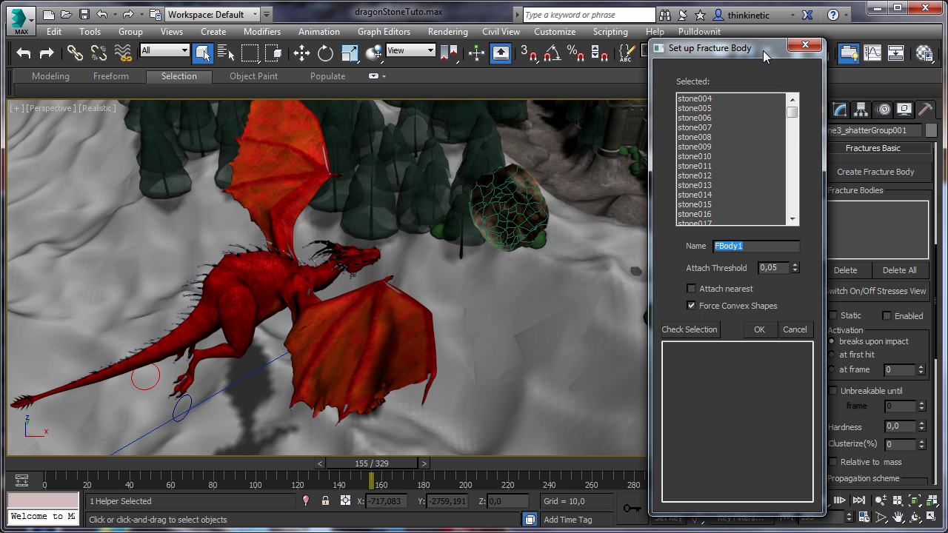
drag(792, 117, 792, 150)
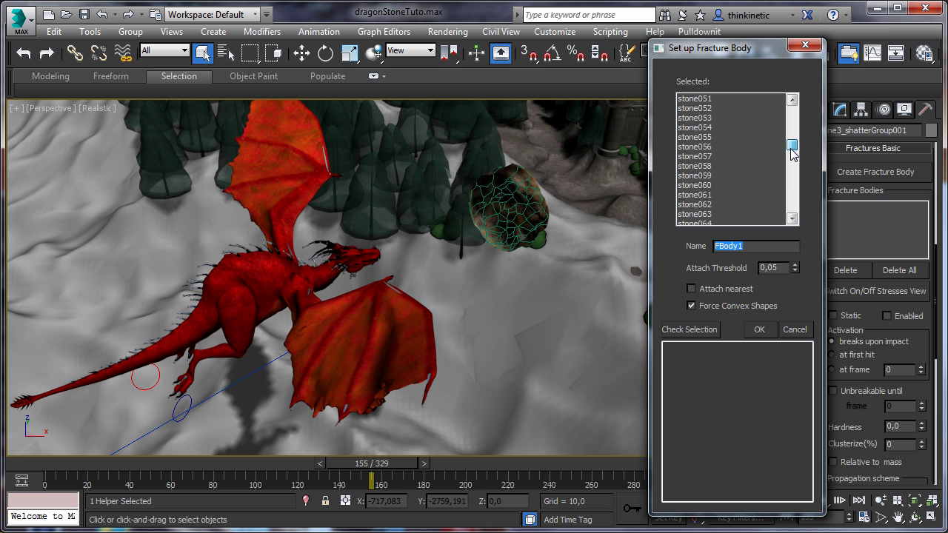
click(757, 330)
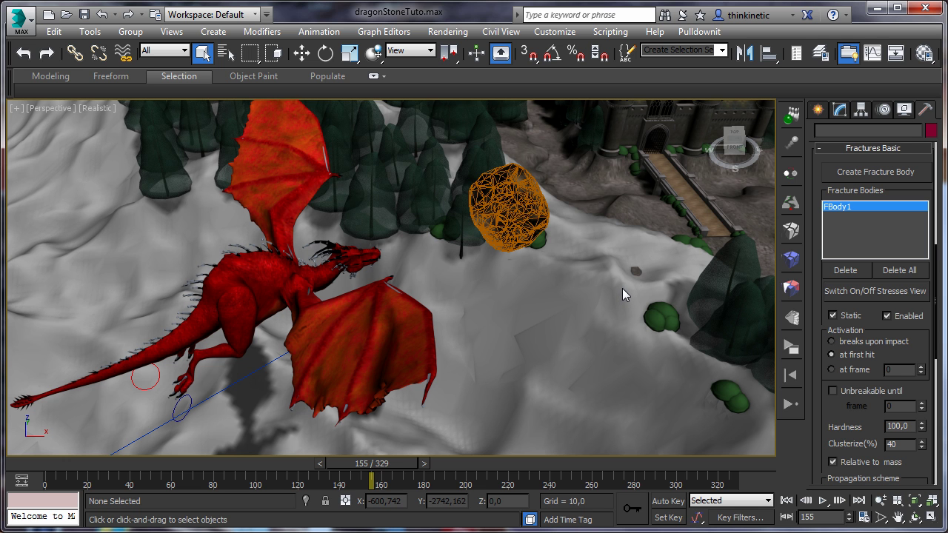
- Make dragon_body a Kinematic PDI body, checking frame 157 before returning to frame 155
click(370, 333)
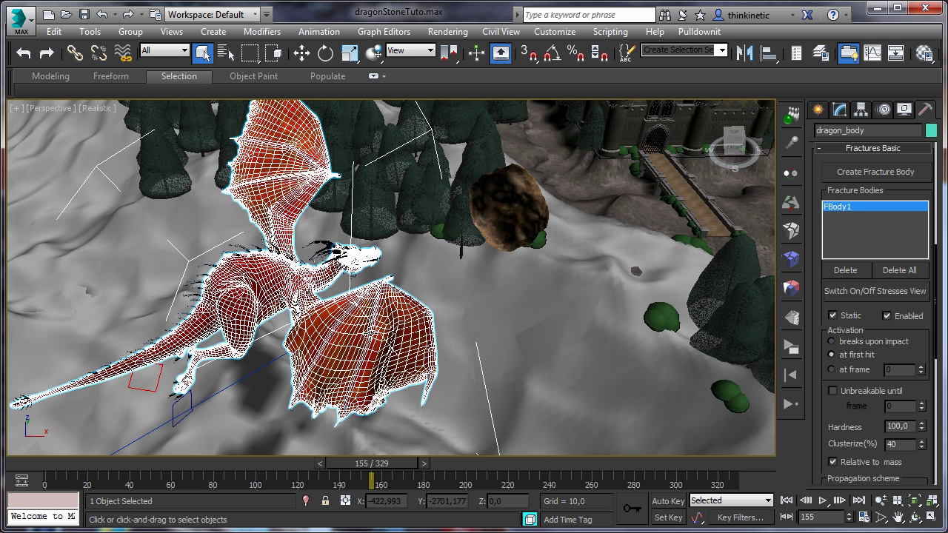
click(792, 117)
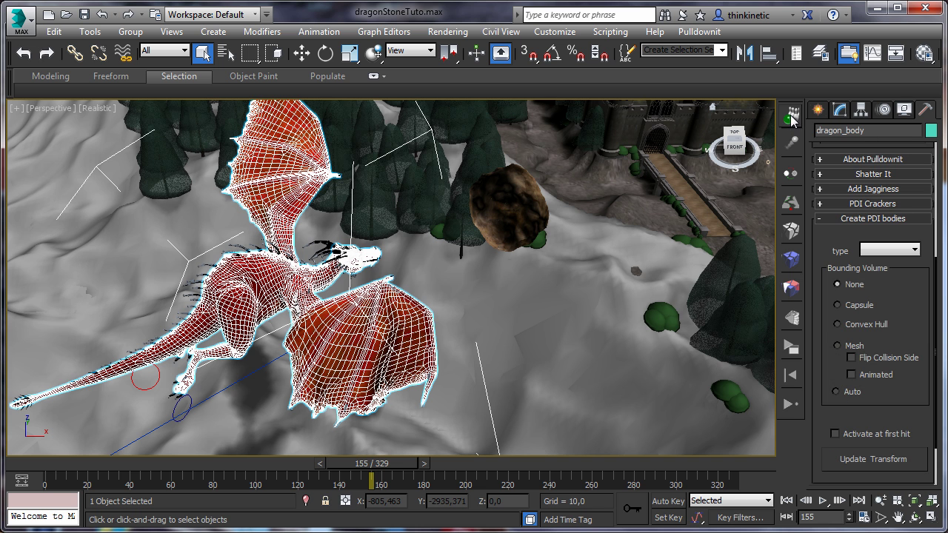
click(882, 252)
click(881, 279)
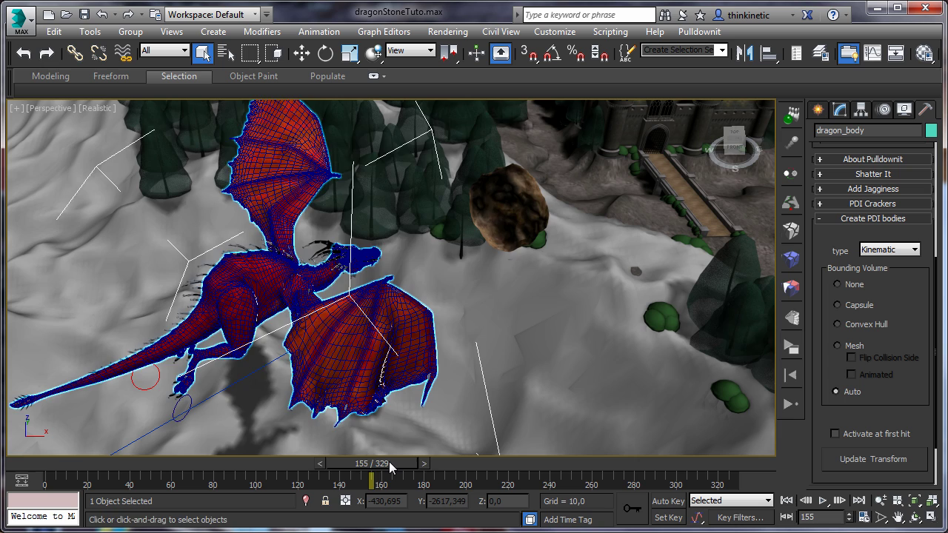
drag(389, 463, 393, 463)
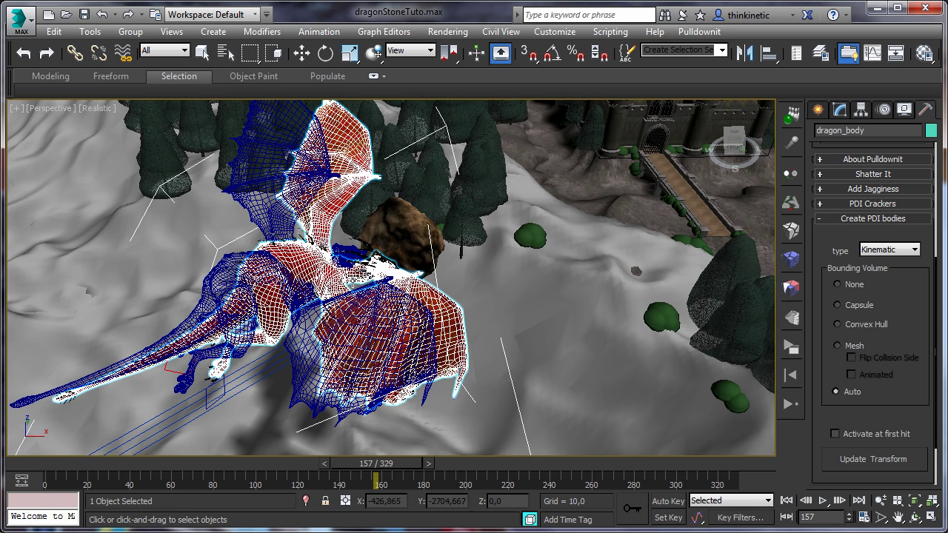
click(202, 52)
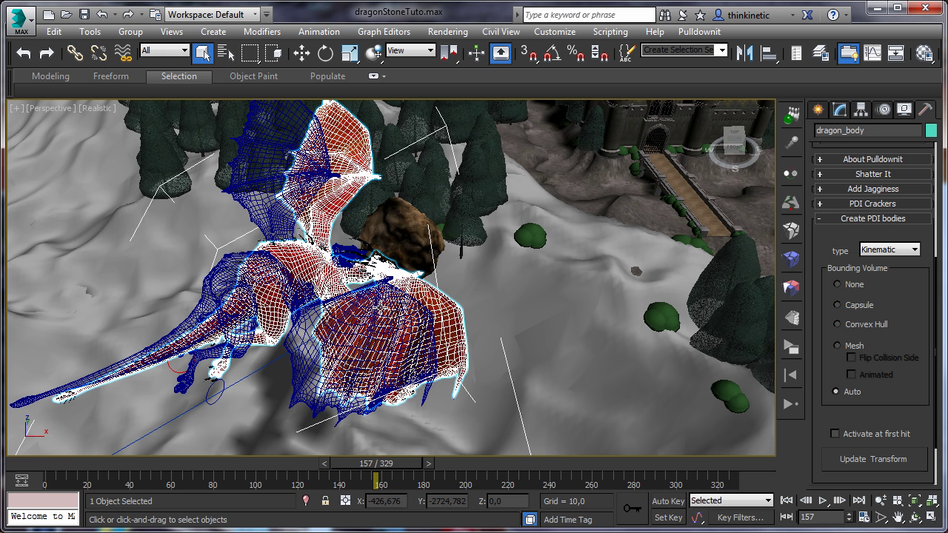
click(790, 376)
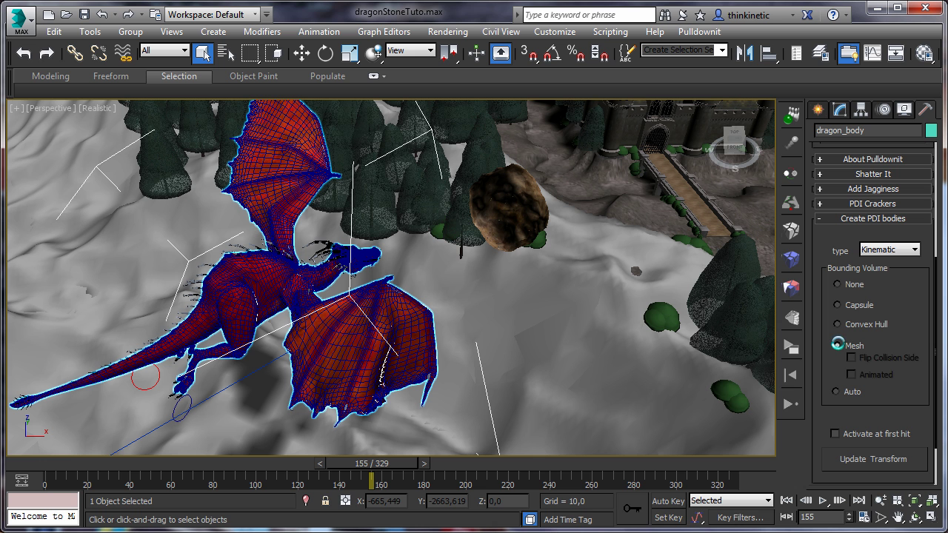
- Give the dragon an animated Mesh bounding volume, then deselect it
click(837, 344)
click(851, 374)
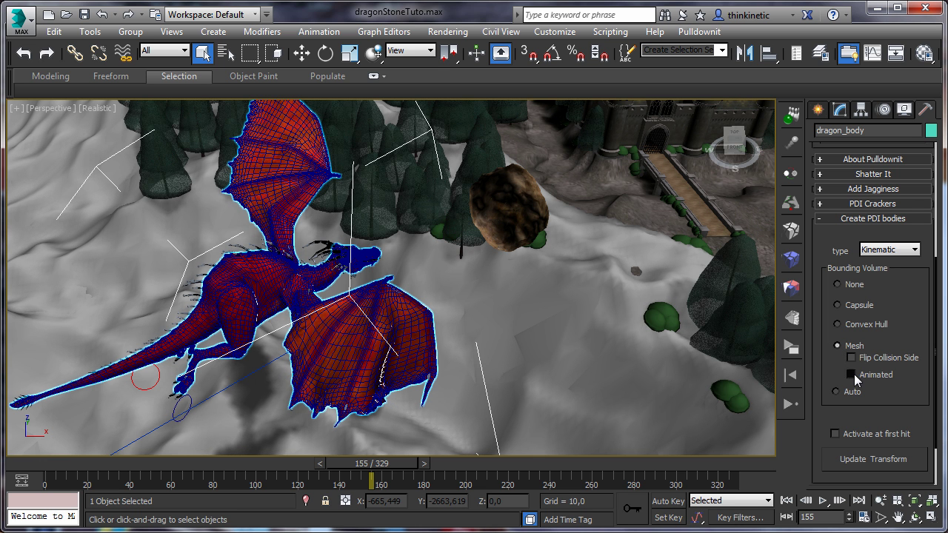
click(510, 279)
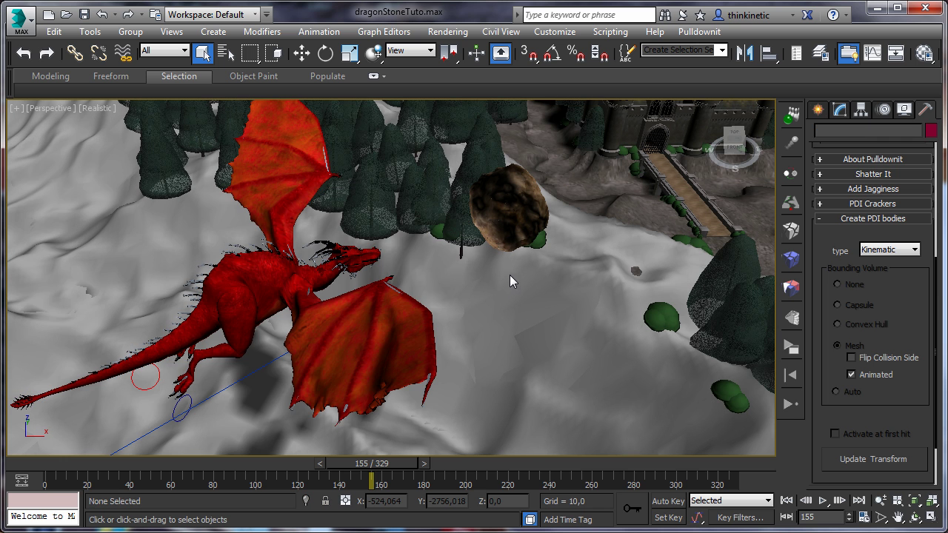
- Step the simulation from frame 155 to 163 so the dragon shatters the boulder
click(788, 348)
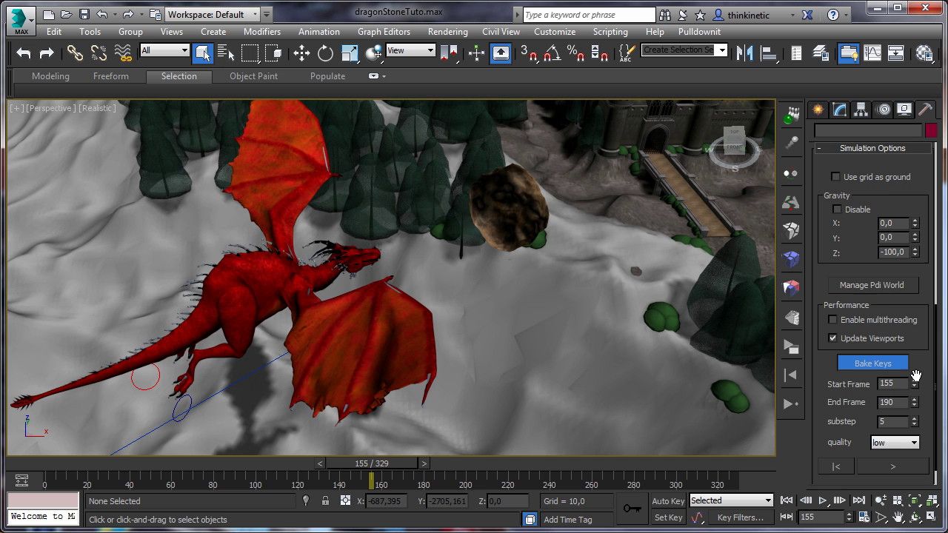
scroll(915, 366, down, 1)
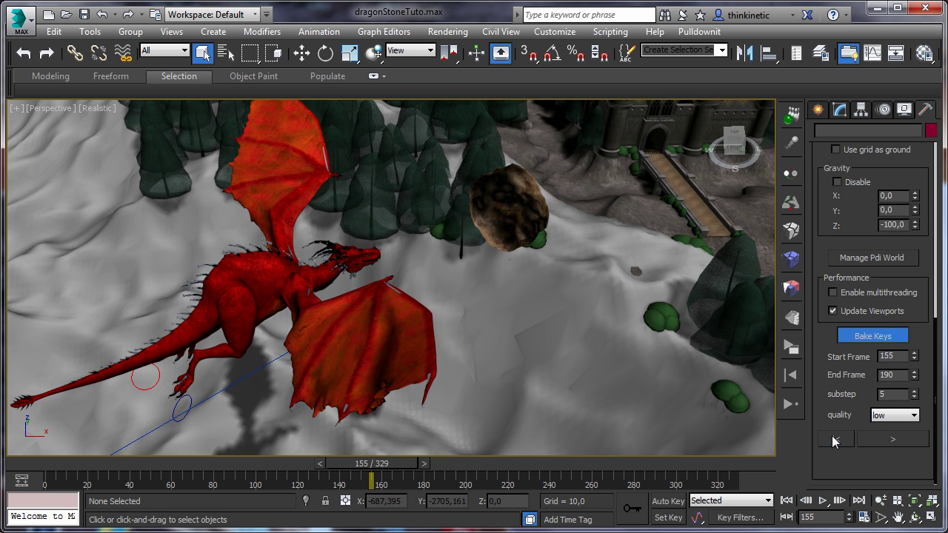
click(872, 439)
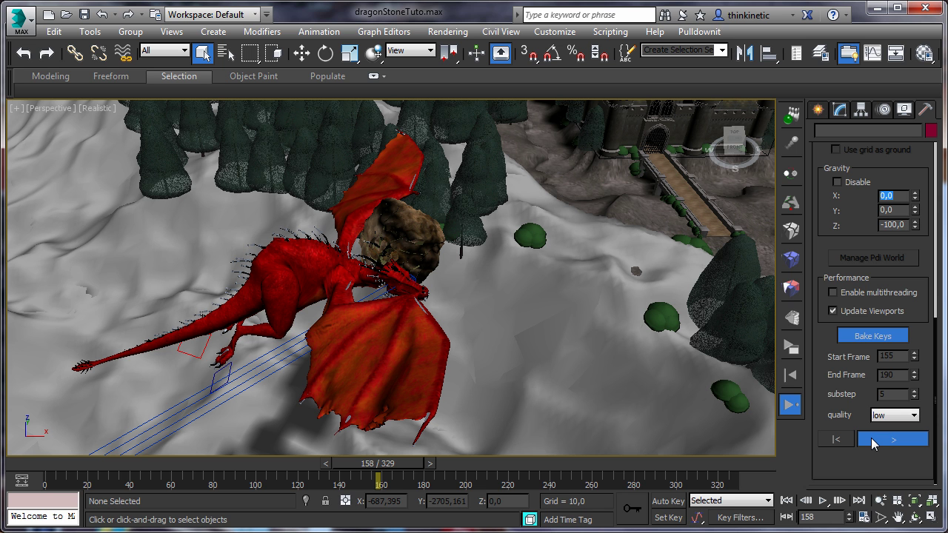
click(871, 437)
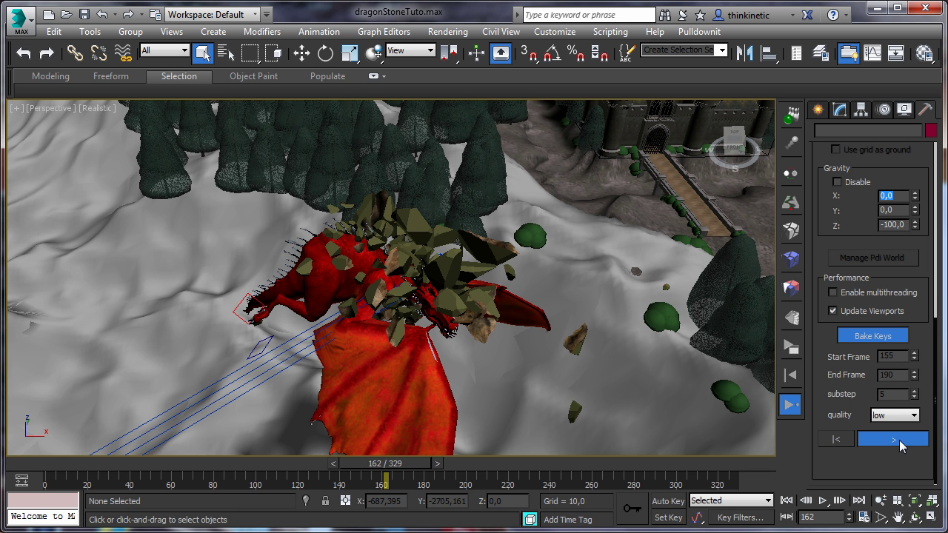
click(896, 439)
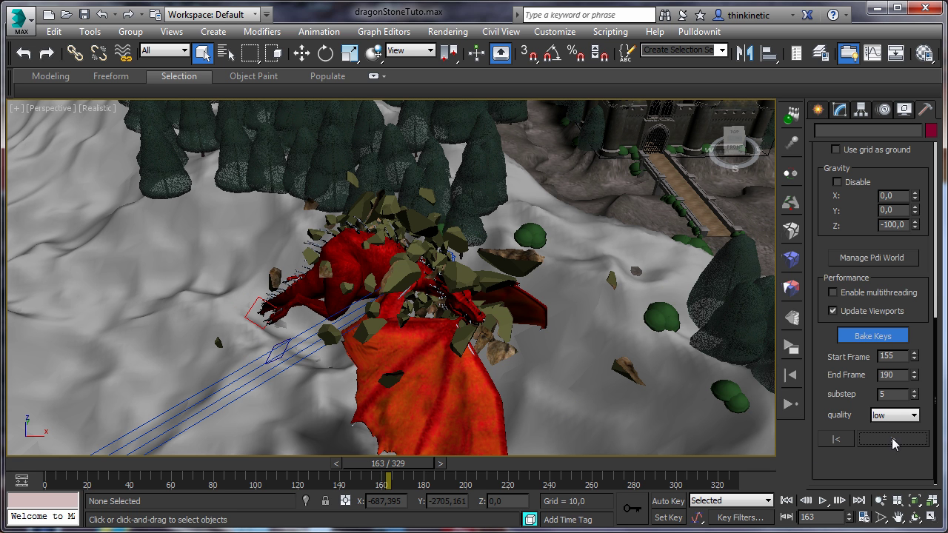
mouse_move(403, 465)
mouse_down()
mouse_move(391, 464)
mouse_move(407, 465)
mouse_up()
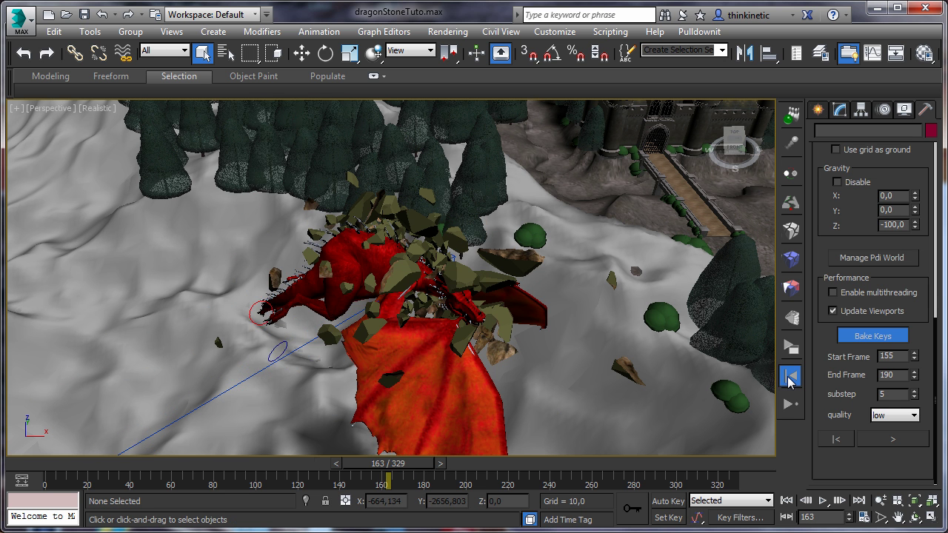
- Reset the simulation and switch on the stresses view for FBody1
click(790, 375)
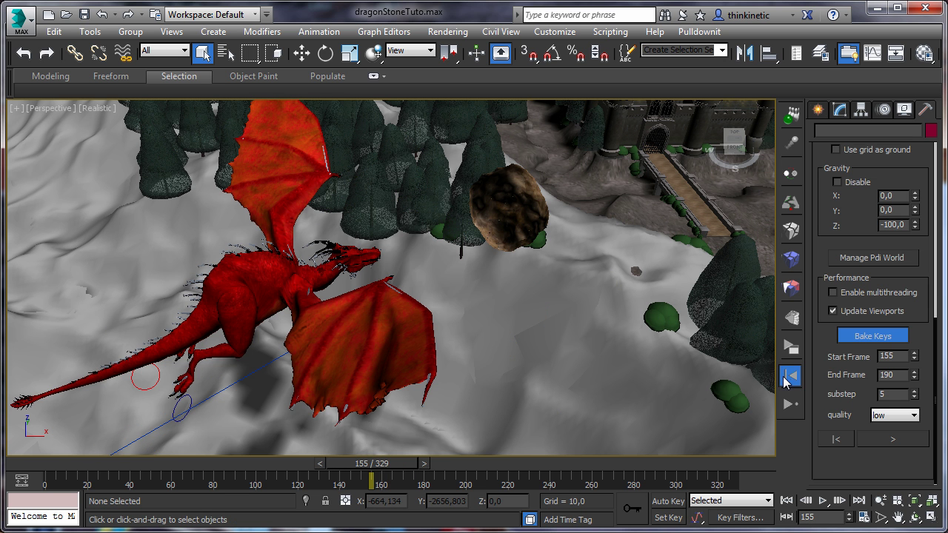
click(790, 259)
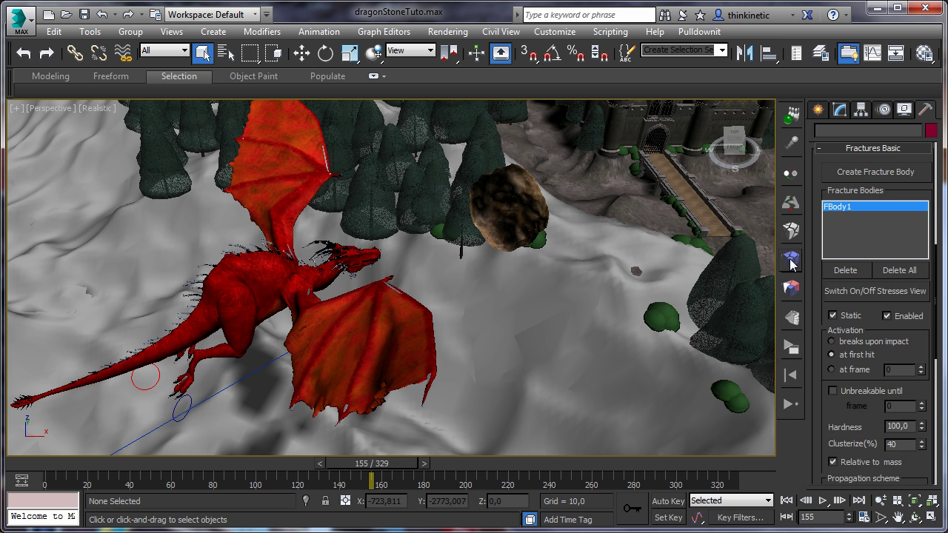
click(836, 211)
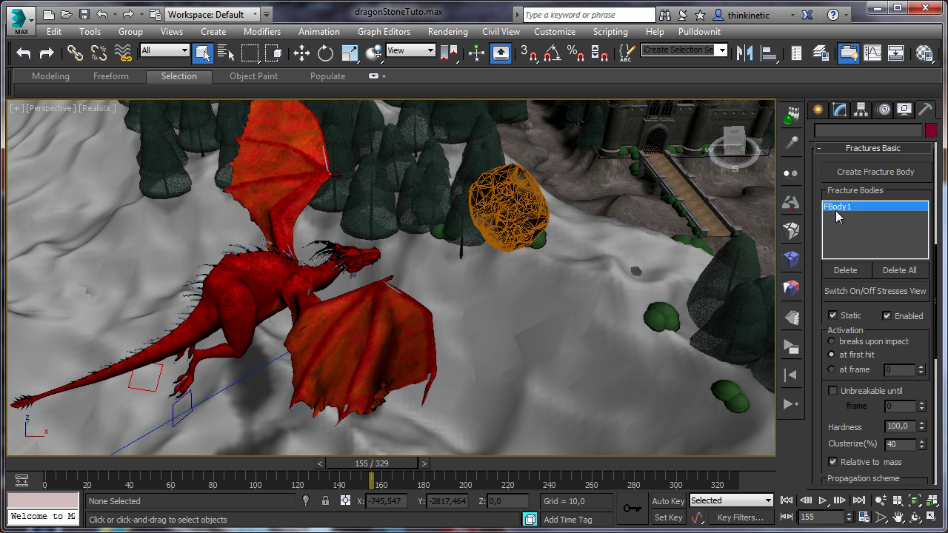
click(870, 291)
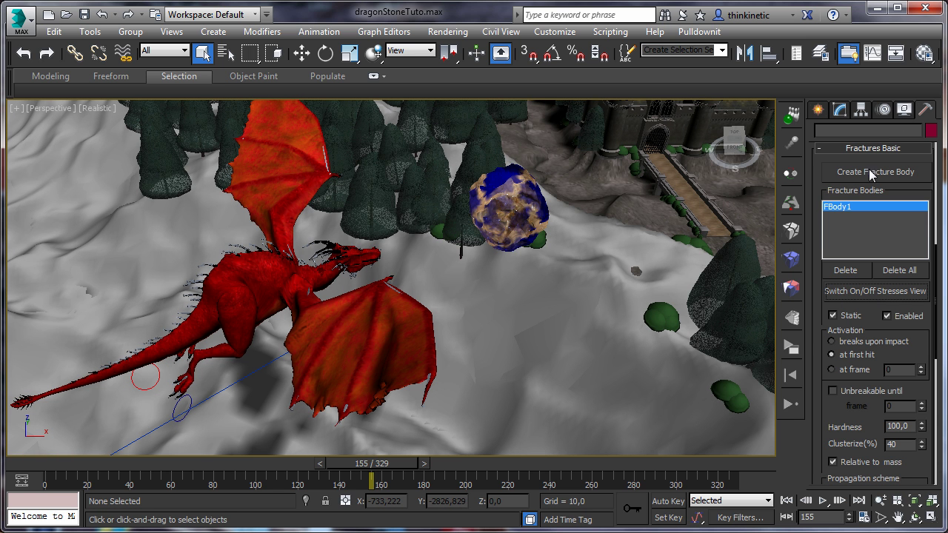
- Set viewport shading to Object Color
click(903, 109)
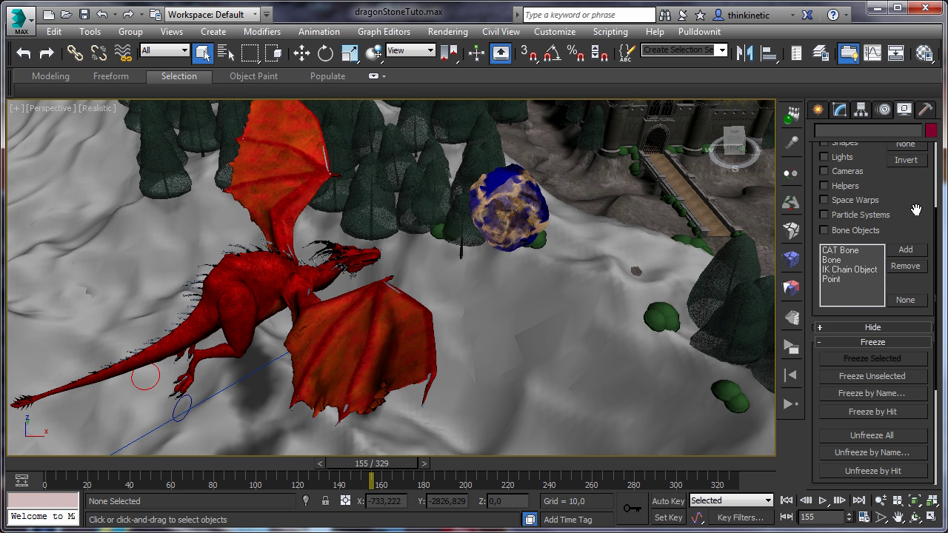
drag(916, 208, 915, 416)
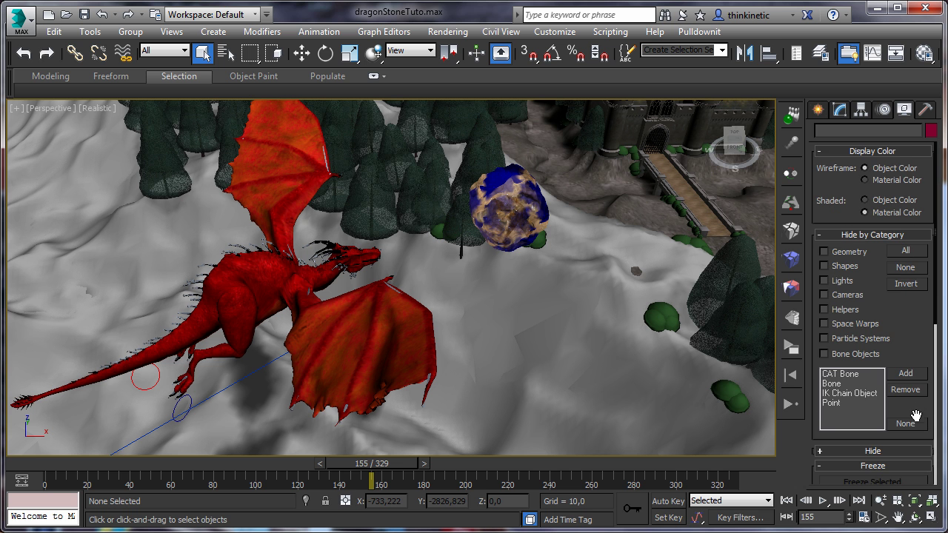
click(865, 199)
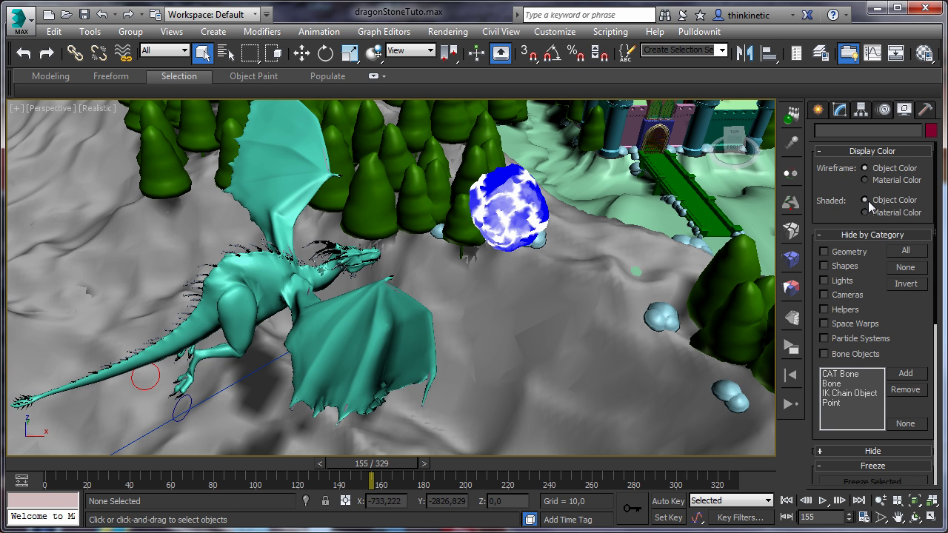
- Lower FBody1's Clusterize to 0%, preview the fracture, and reset to frame 155
click(790, 257)
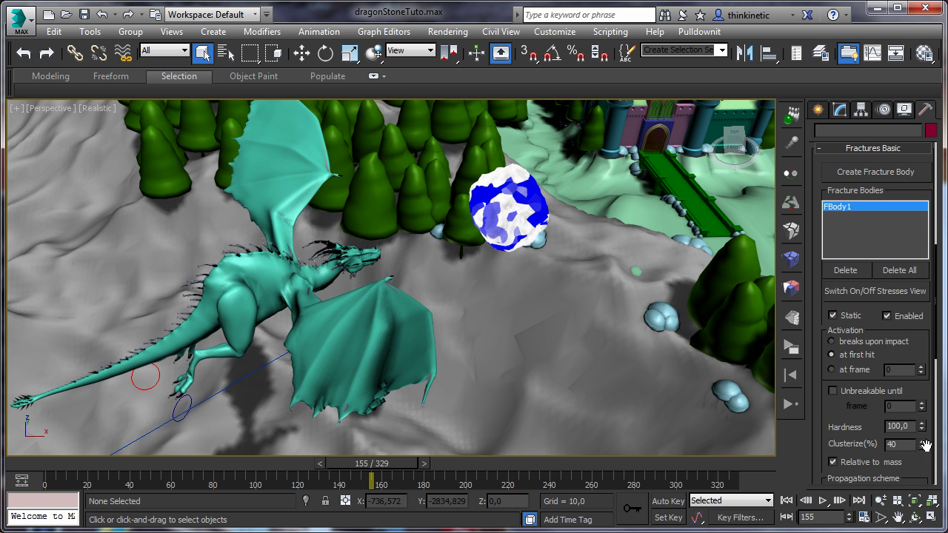
mouse_move(924, 444)
mouse_down()
mouse_move(923, 454)
mouse_move(921, 432)
mouse_move(922, 459)
mouse_up()
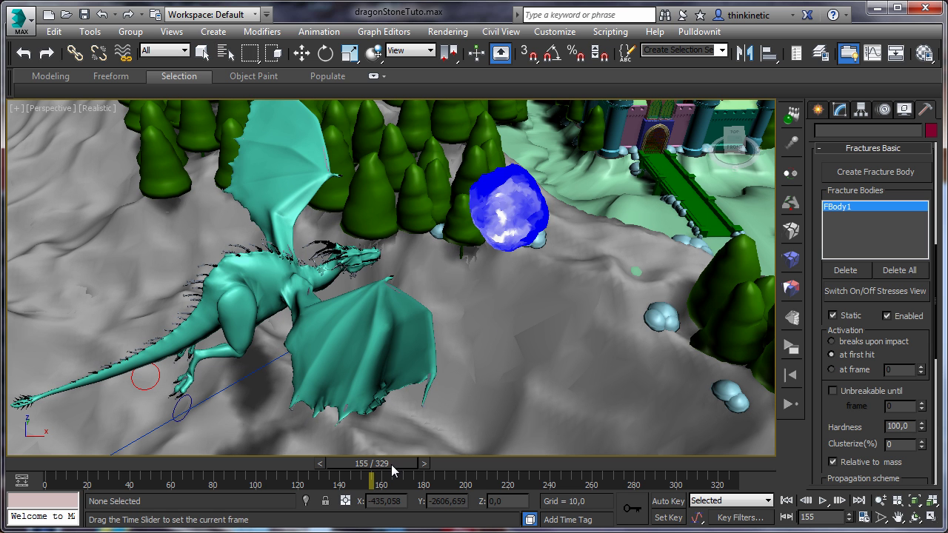
drag(391, 465, 395, 465)
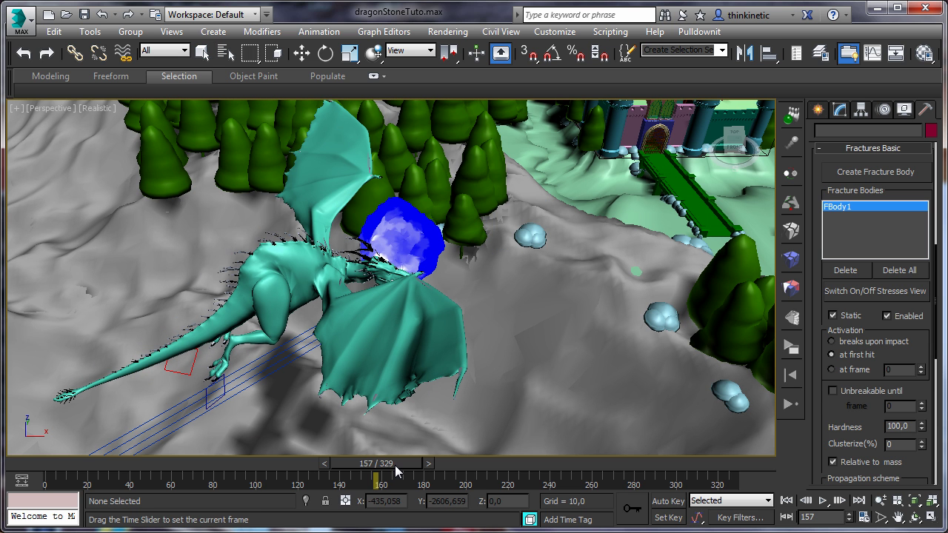
click(790, 376)
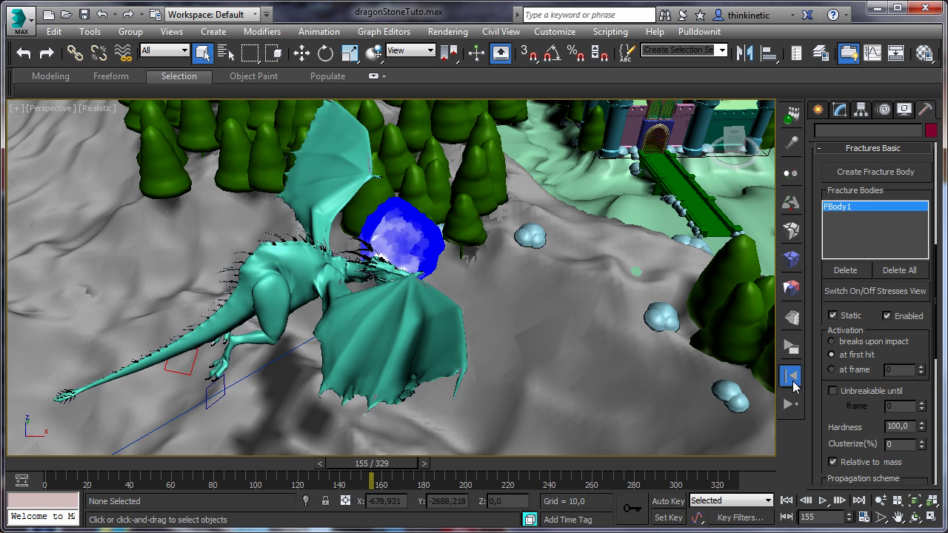
- Set FBody1 Hardness to 20 and activation to breaks upon impact, then reset
double_click(911, 427)
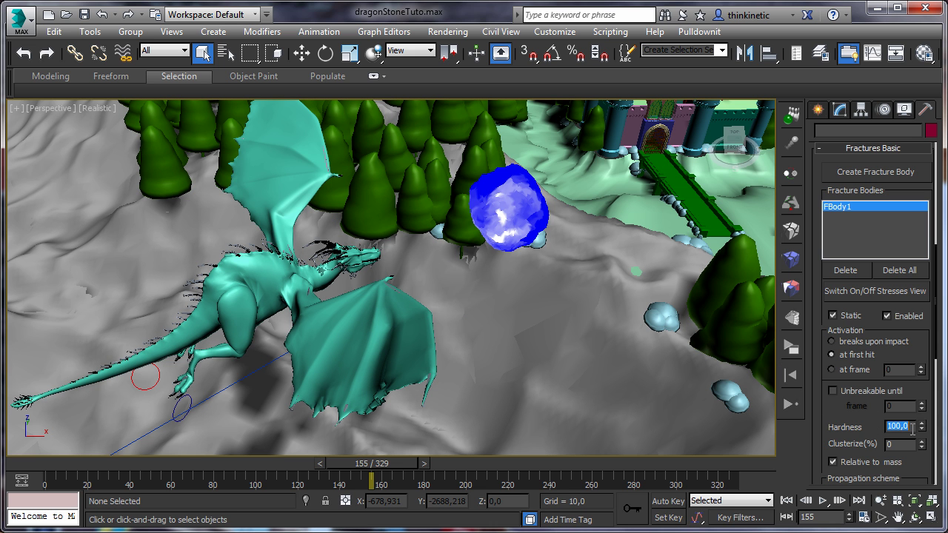
text(20)
key(Return)
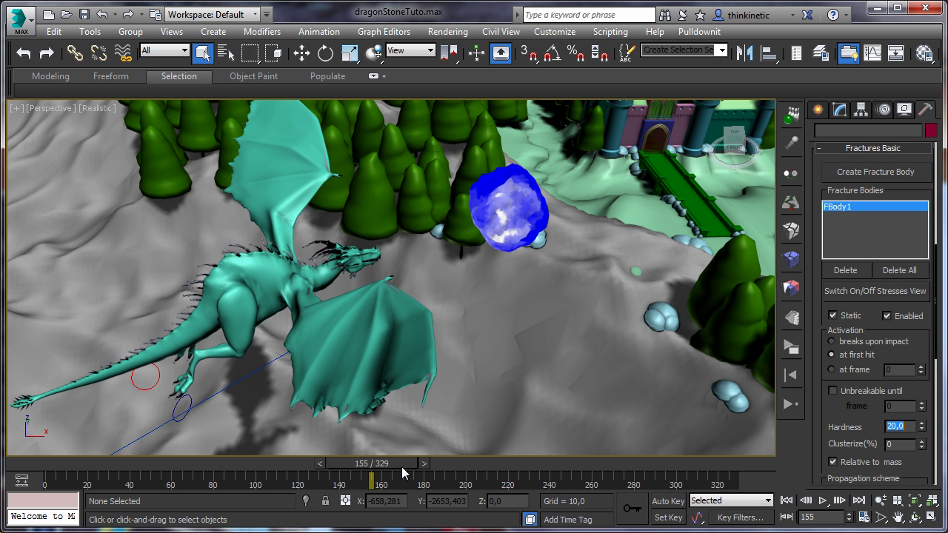
drag(405, 468, 405, 464)
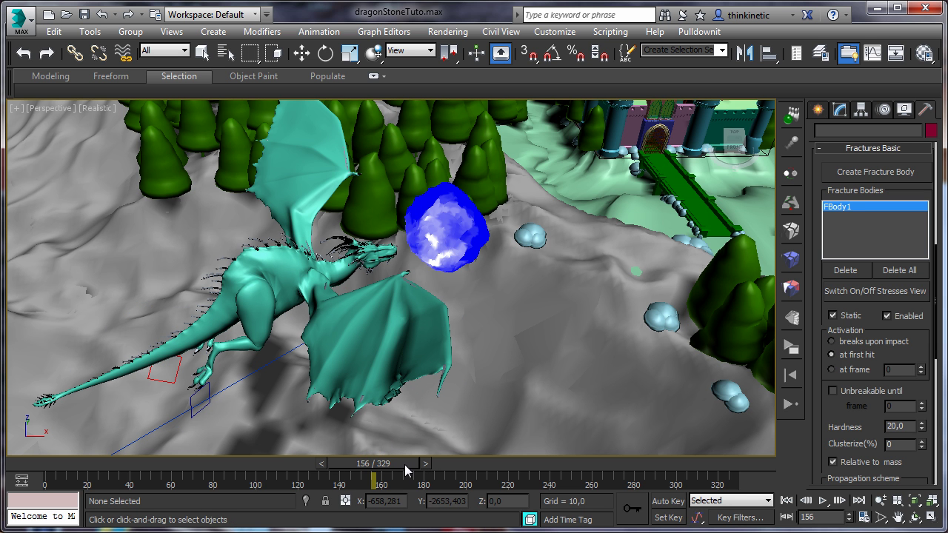
click(832, 340)
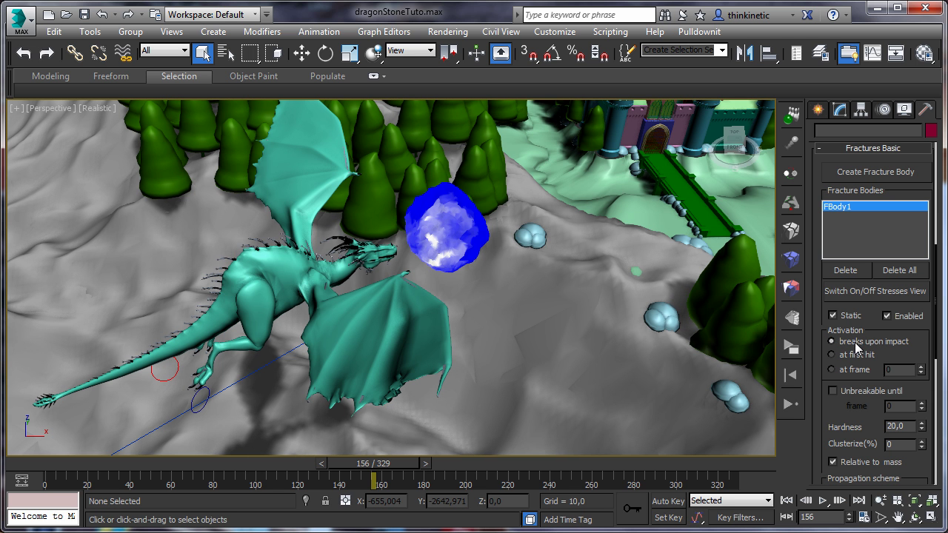
click(792, 375)
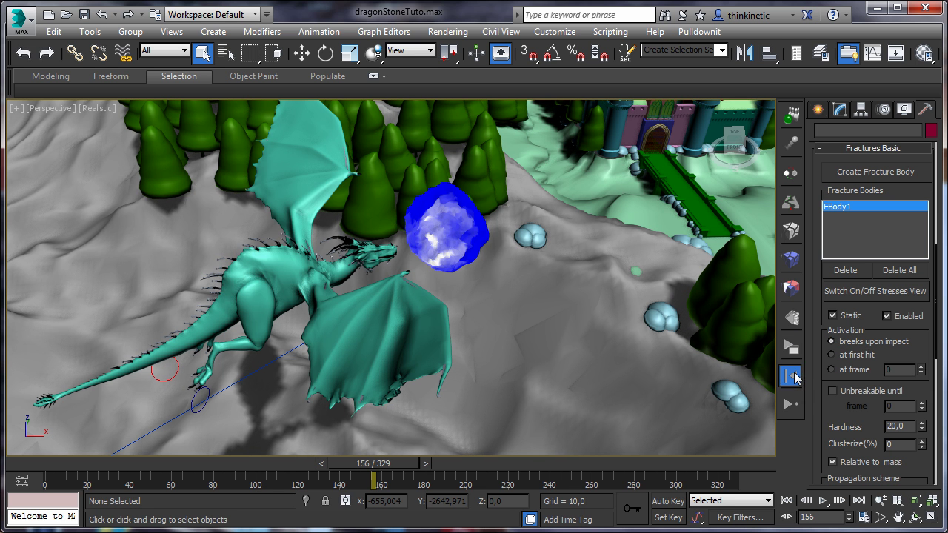
- Turn off the stress view and shade objects by Material Color
click(853, 291)
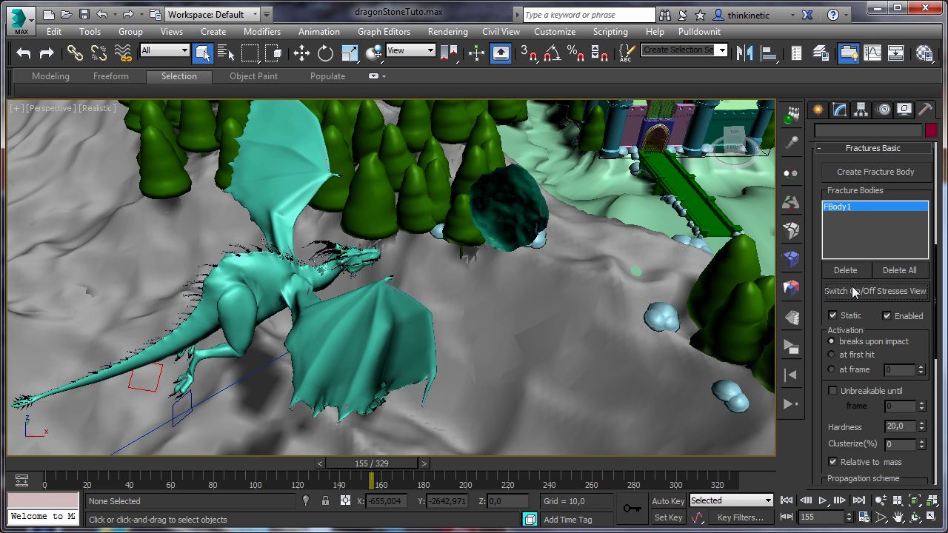
click(896, 113)
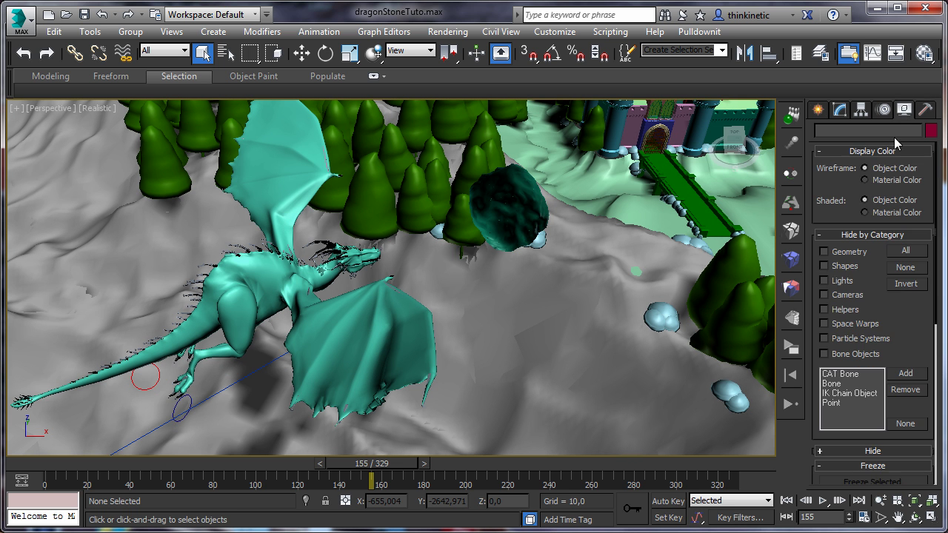
click(865, 213)
- Step the shatter simulation forward to frame 173, scattering stone3's fragments around the dragon
click(791, 347)
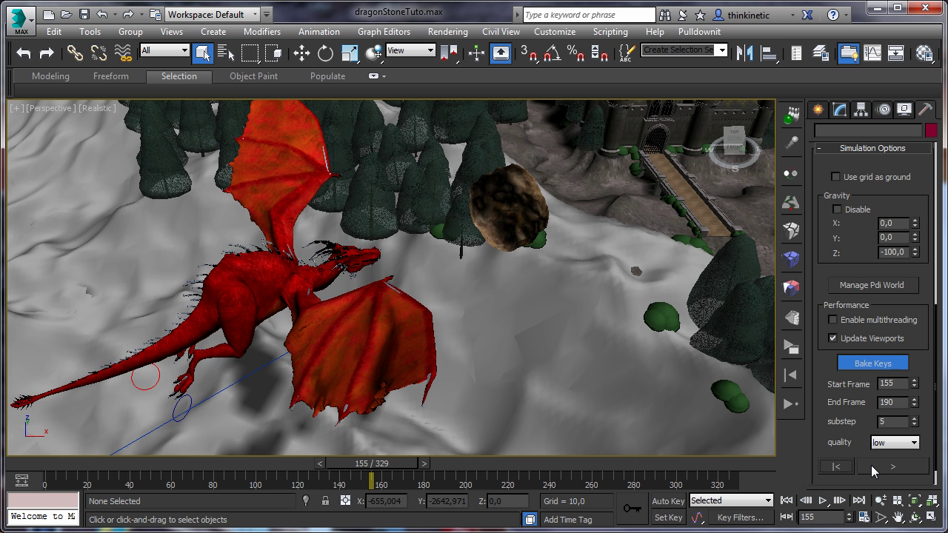
click(872, 467)
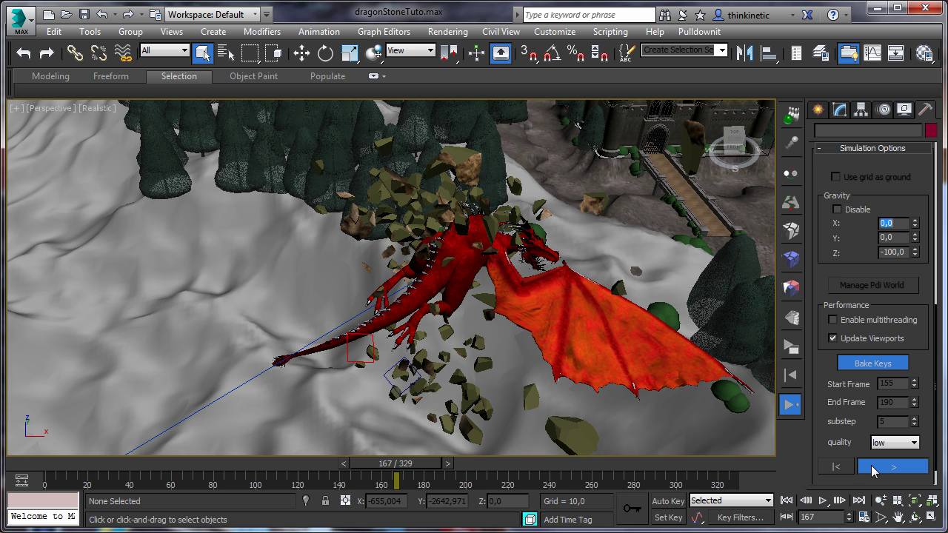
click(873, 471)
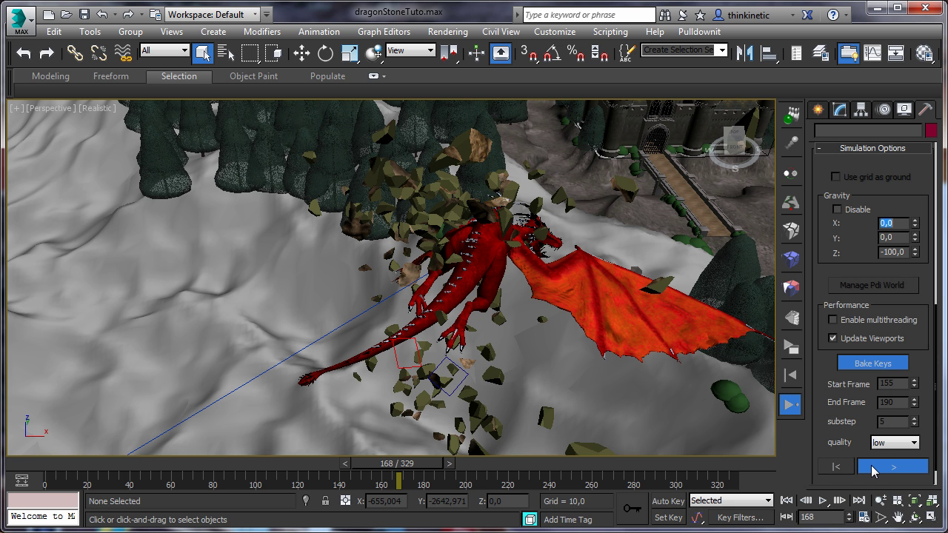
click(873, 471)
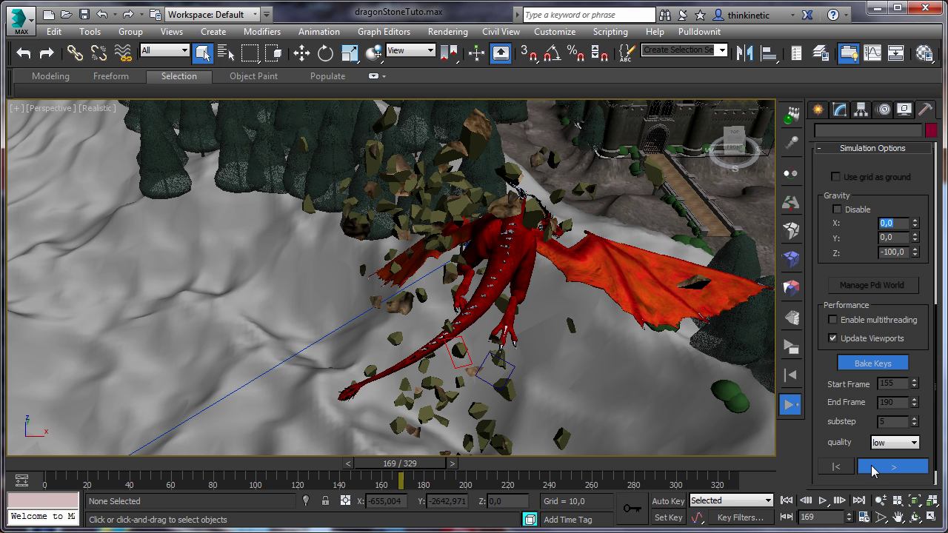
click(874, 471)
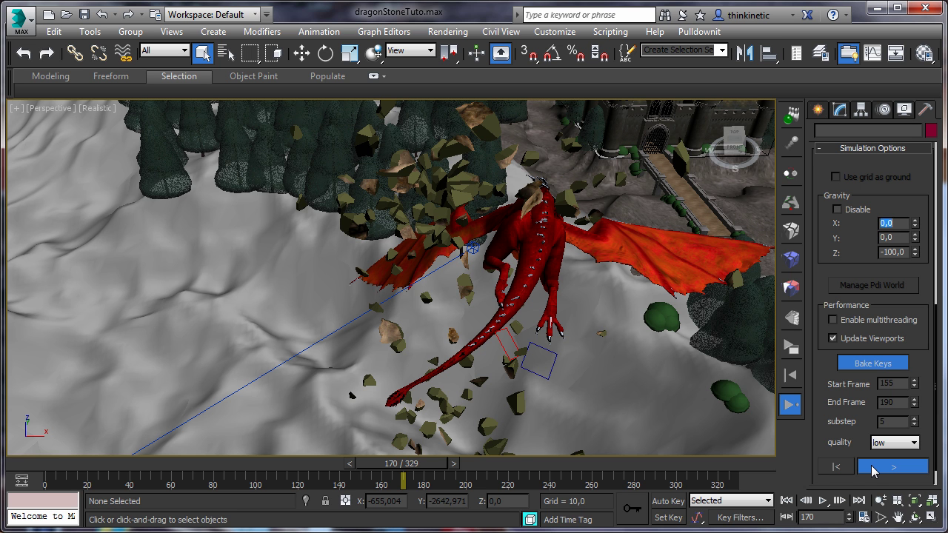
click(873, 471)
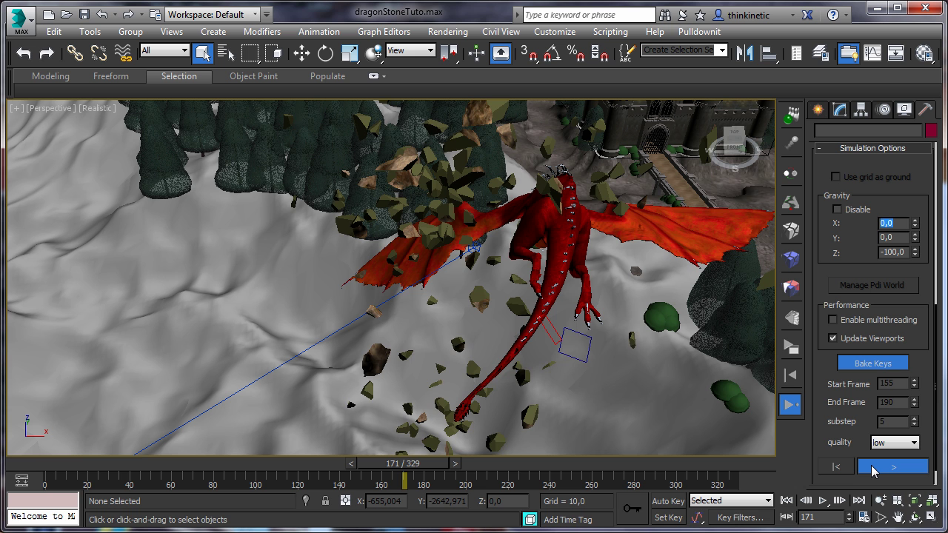
click(871, 465)
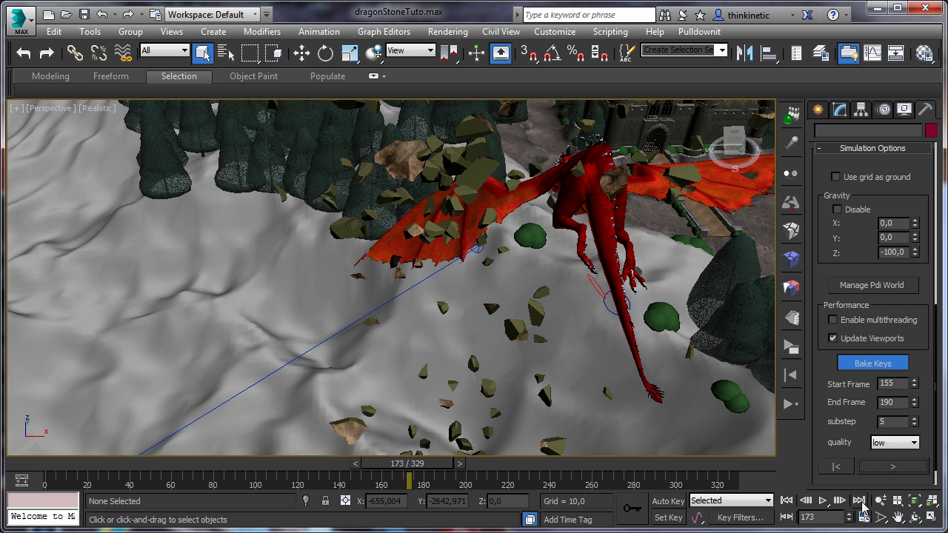
- Switch the viewport to Camera003 and scrub back to around frame 159
click(52, 112)
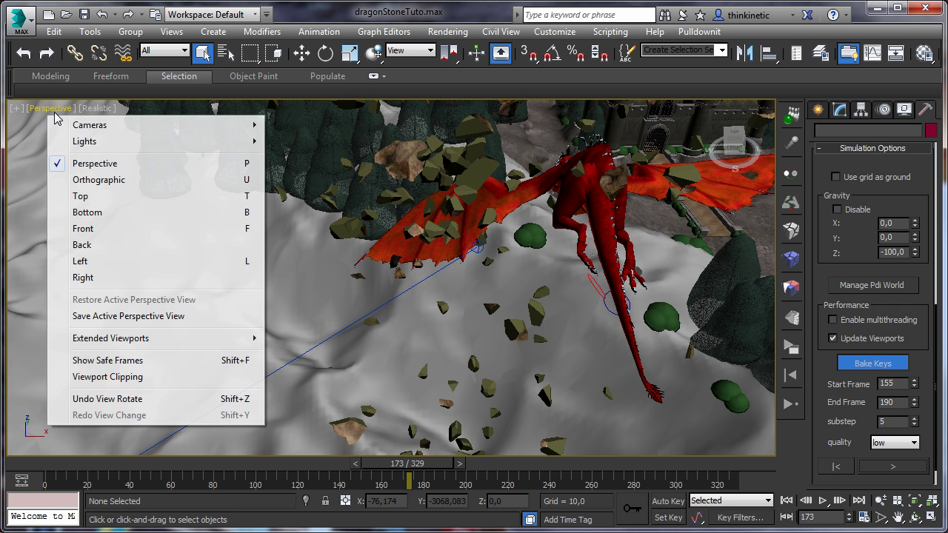
mouse_move(90, 125)
click(341, 122)
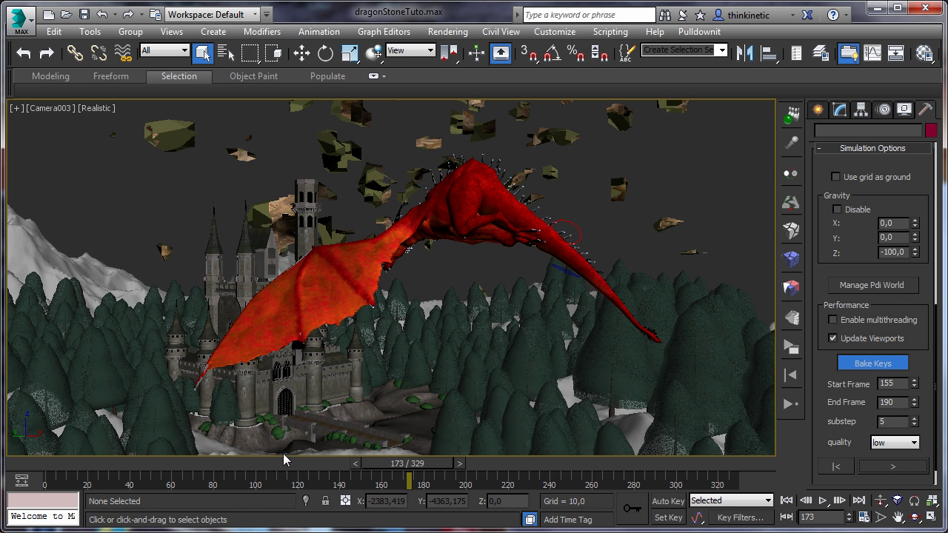
mouse_move(403, 468)
mouse_down()
mouse_move(377, 474)
mouse_move(410, 474)
mouse_move(378, 477)
mouse_move(412, 479)
mouse_up()
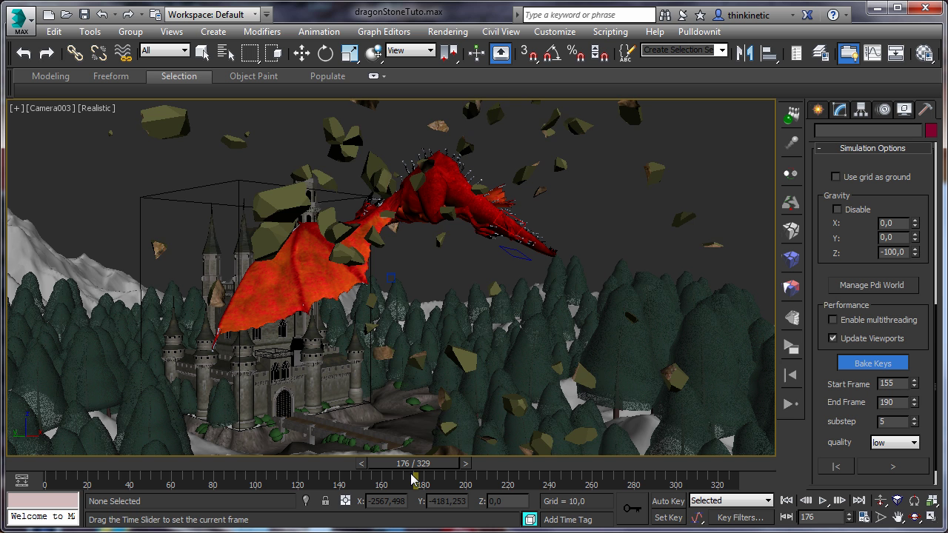
- Step the Pulldownit simulation forward frame by frame from 176 to frame 185
click(883, 472)
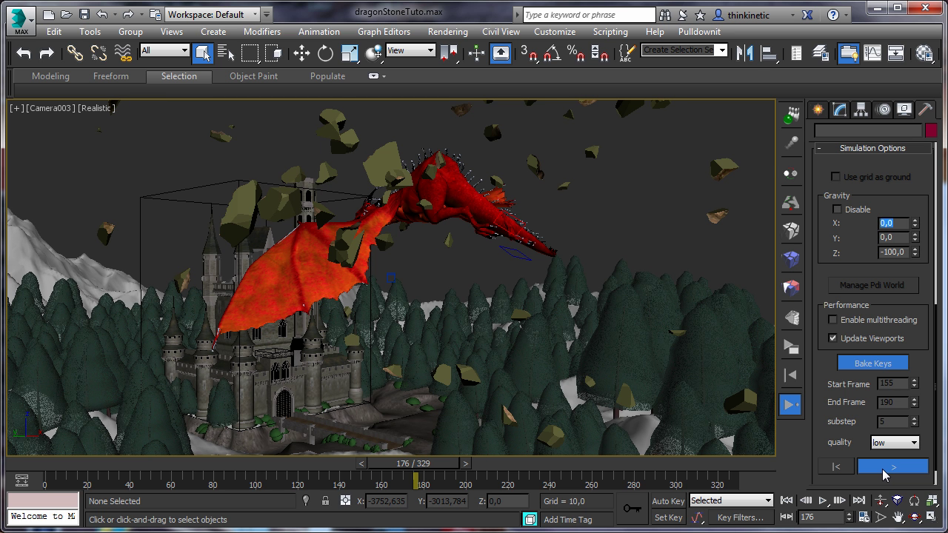
click(880, 474)
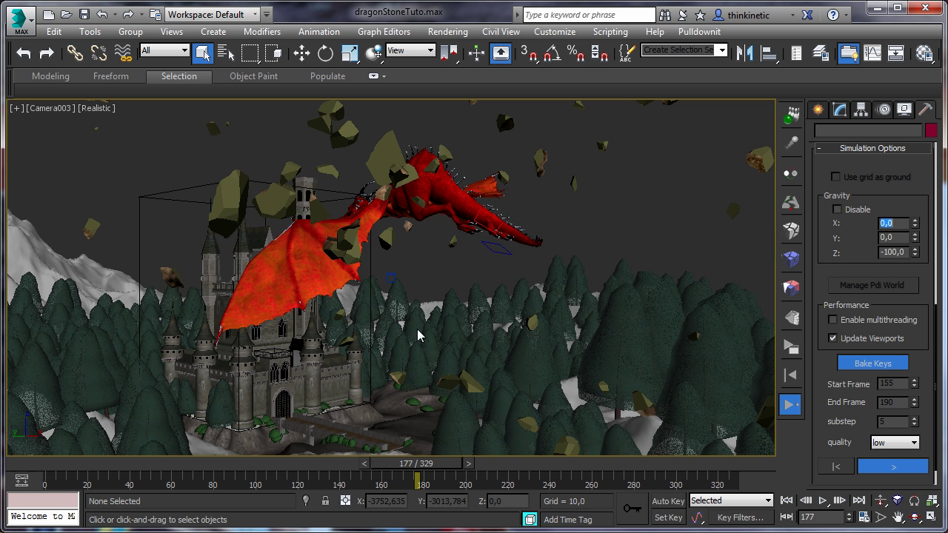
key(period)
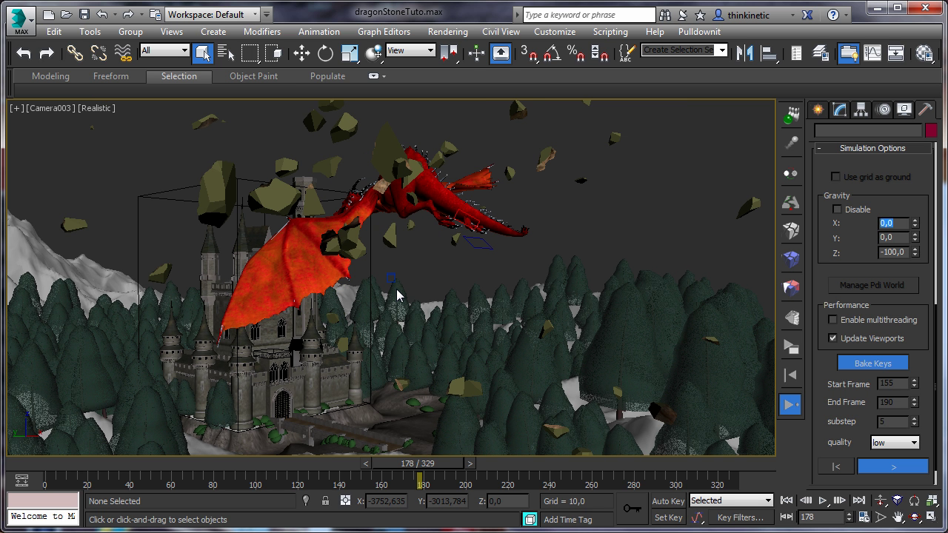
key(period)
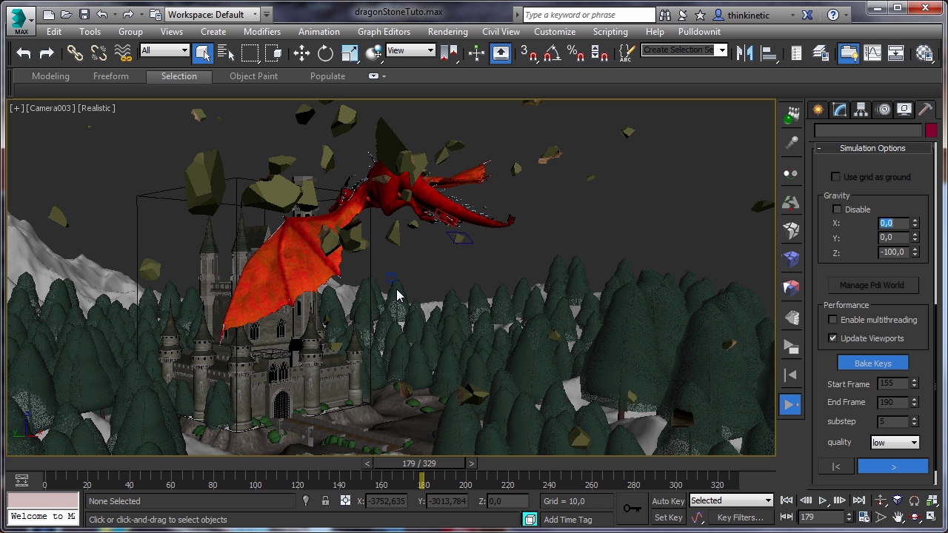
key(period)
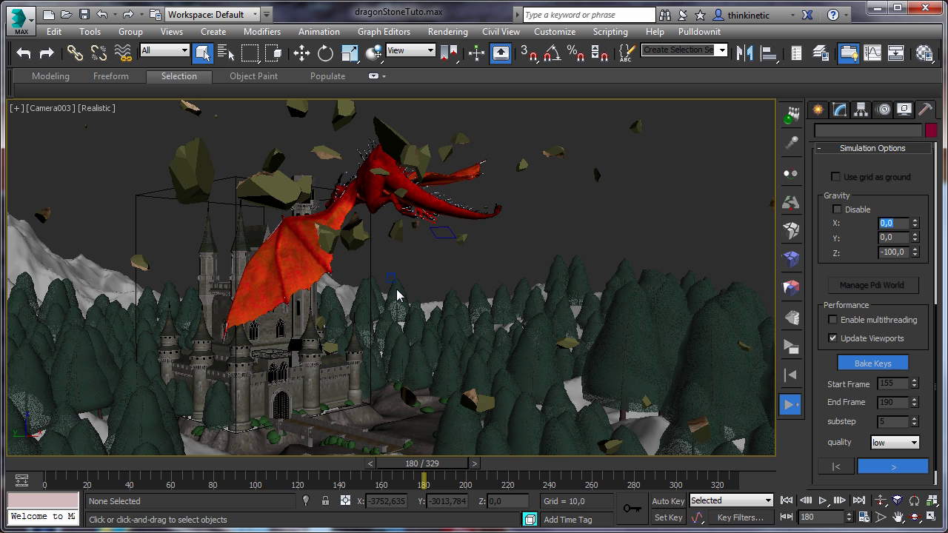
key(period)
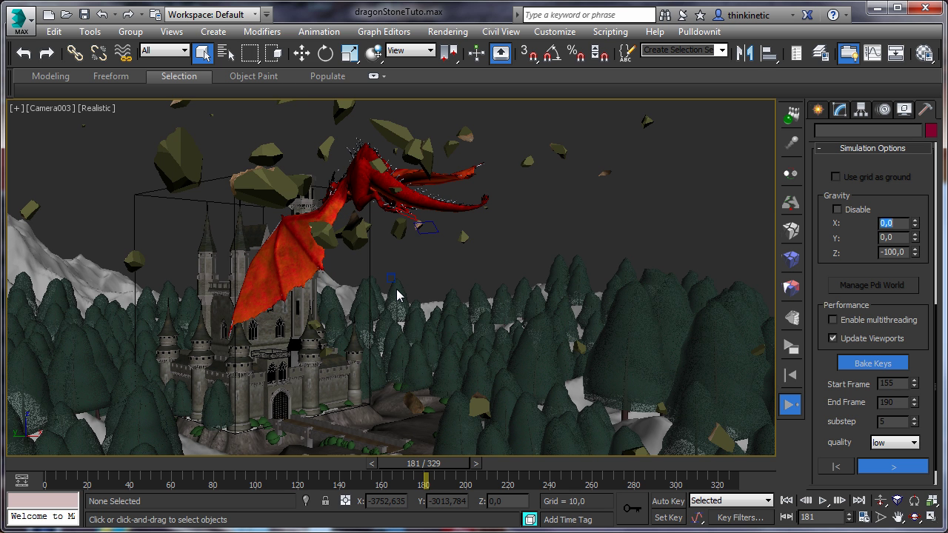
key(period)
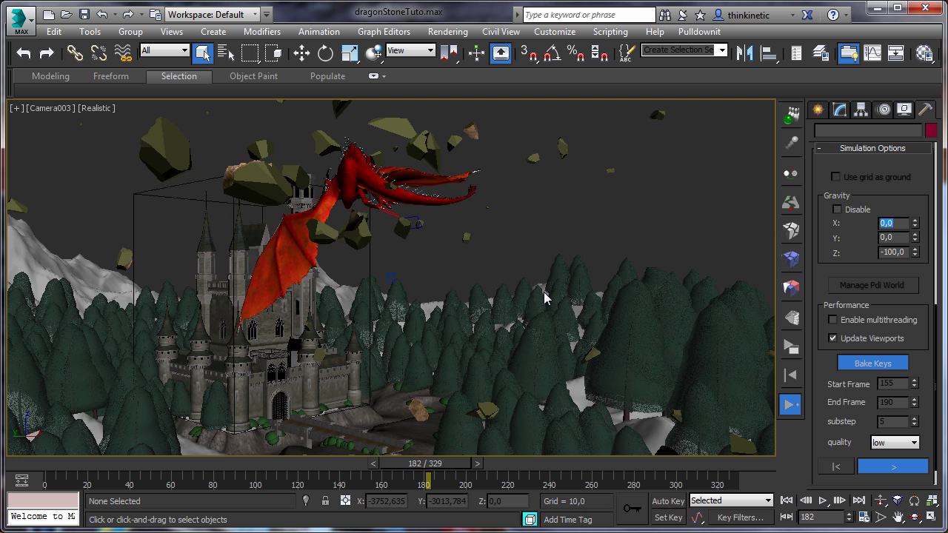
key(period)
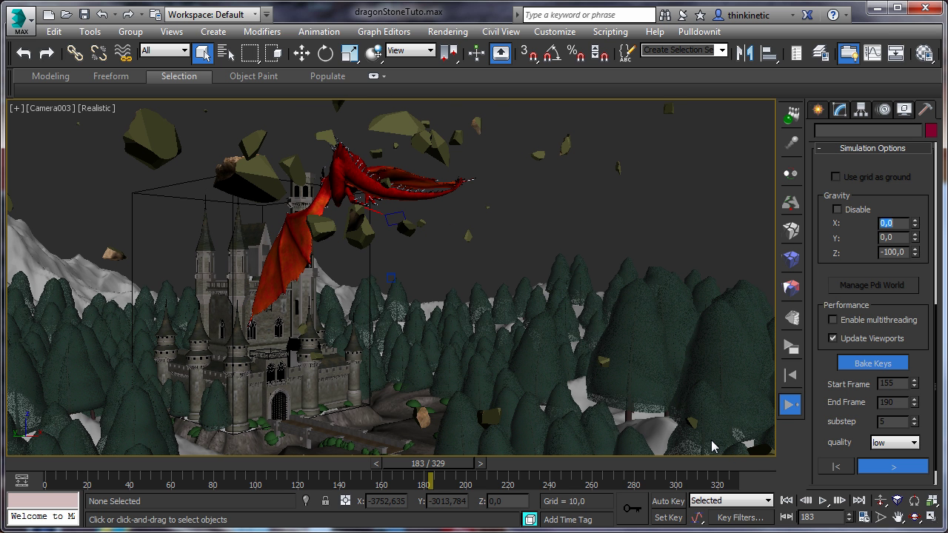
key(period)
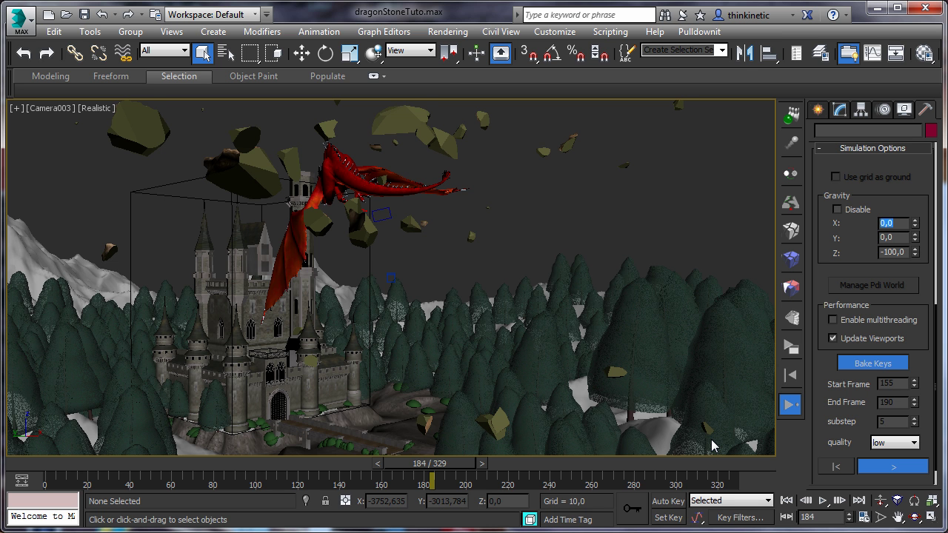
key(period)
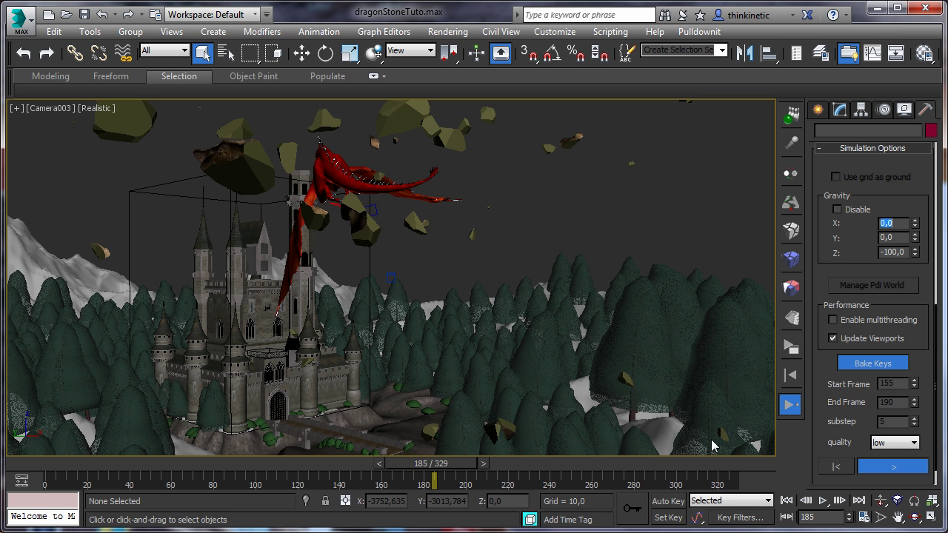
- Compute the simulation past frame 186, then play the animation from frame 120 to 194
key(period)
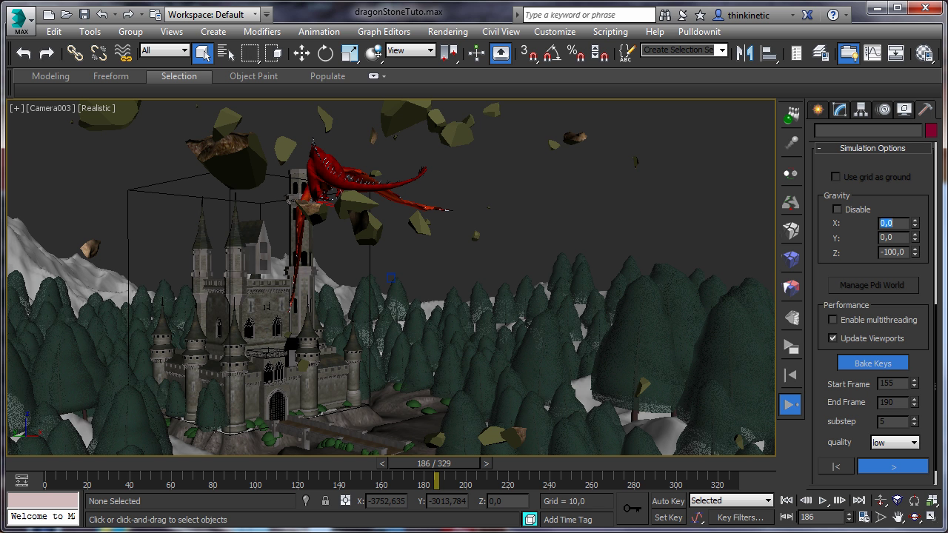
click(893, 466)
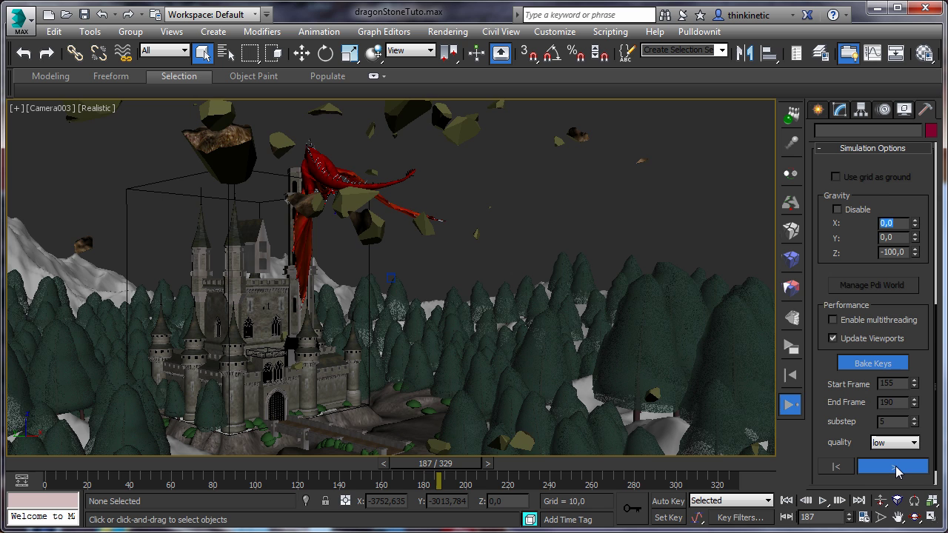
click(309, 470)
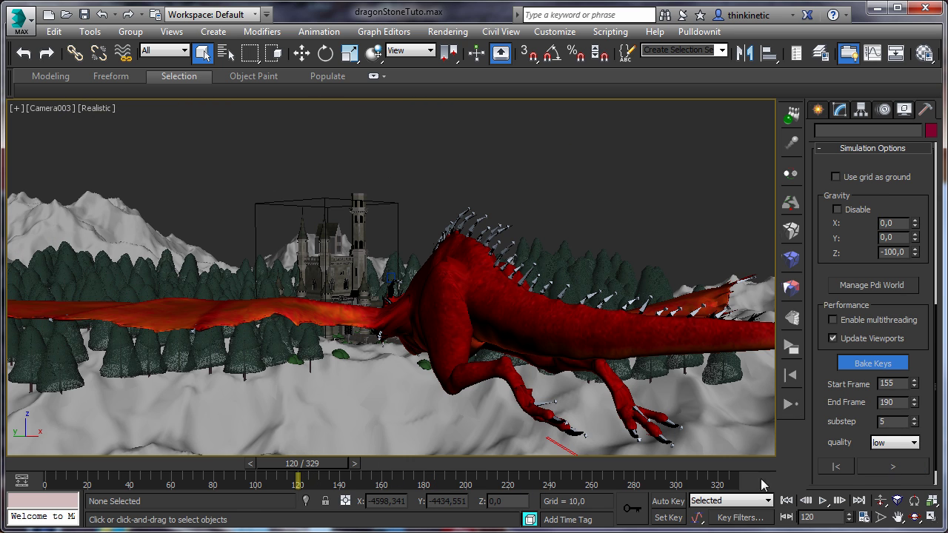
click(828, 501)
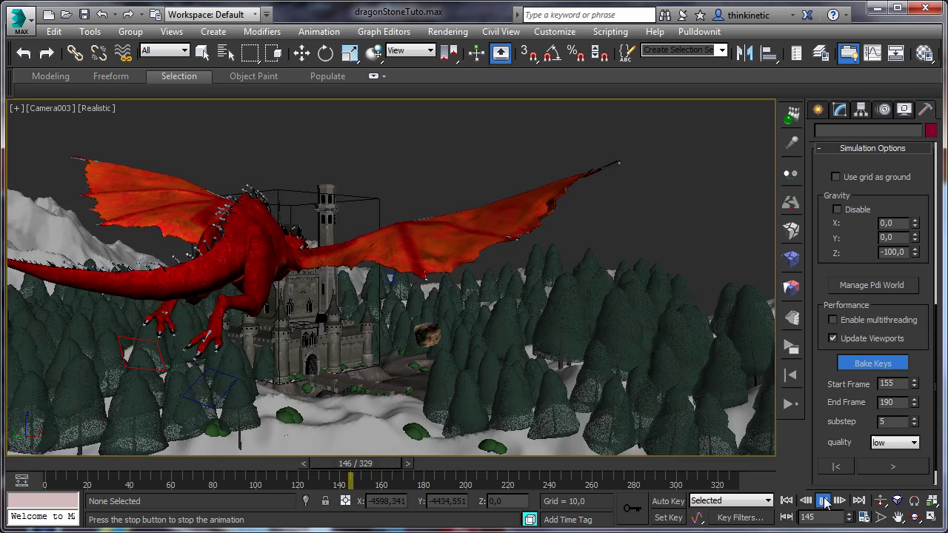
click(826, 501)
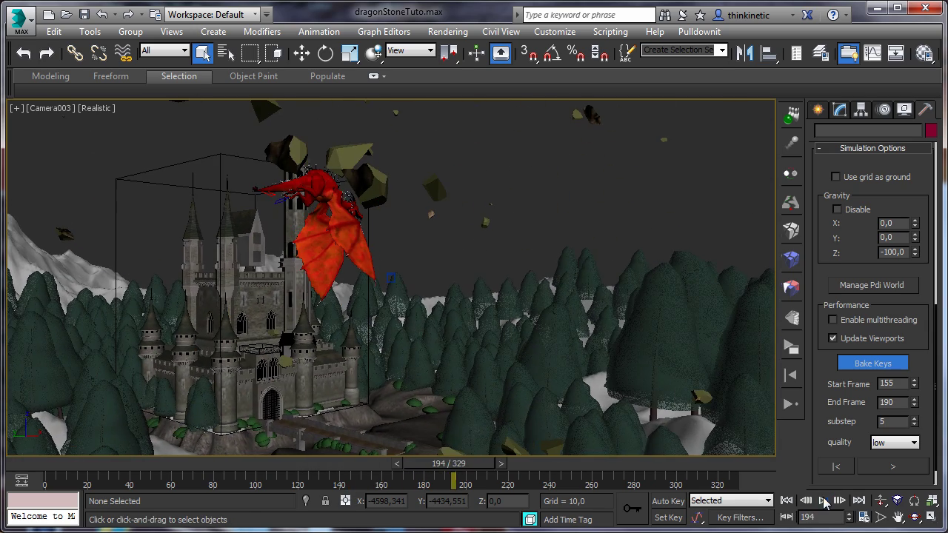
- Scrub back to about frame 164 and inspect fragments stone033 and stone101
drag(467, 469, 418, 474)
key(q)
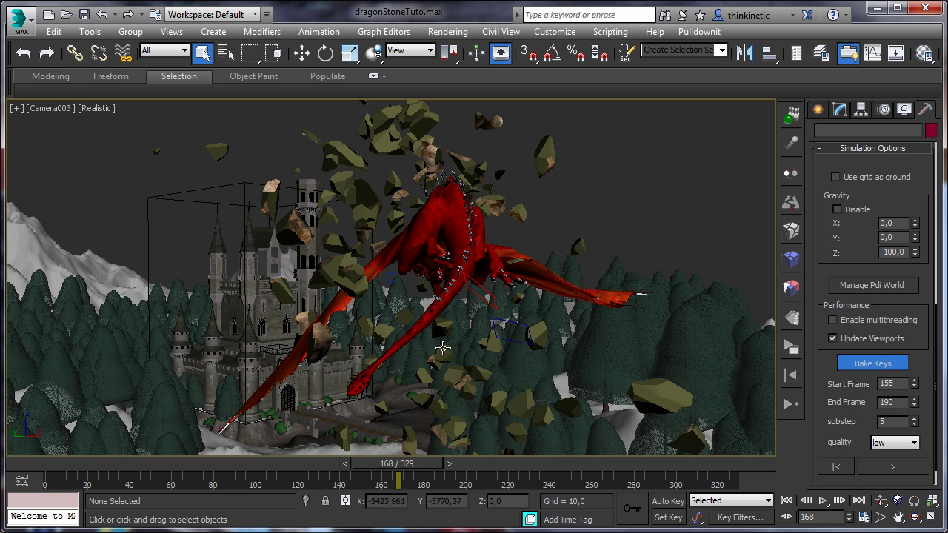
click(638, 394)
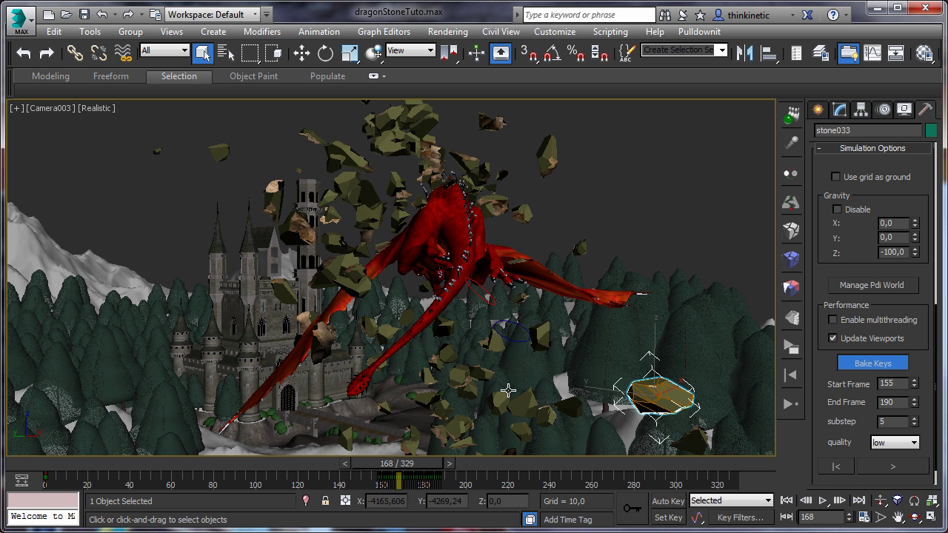
click(453, 377)
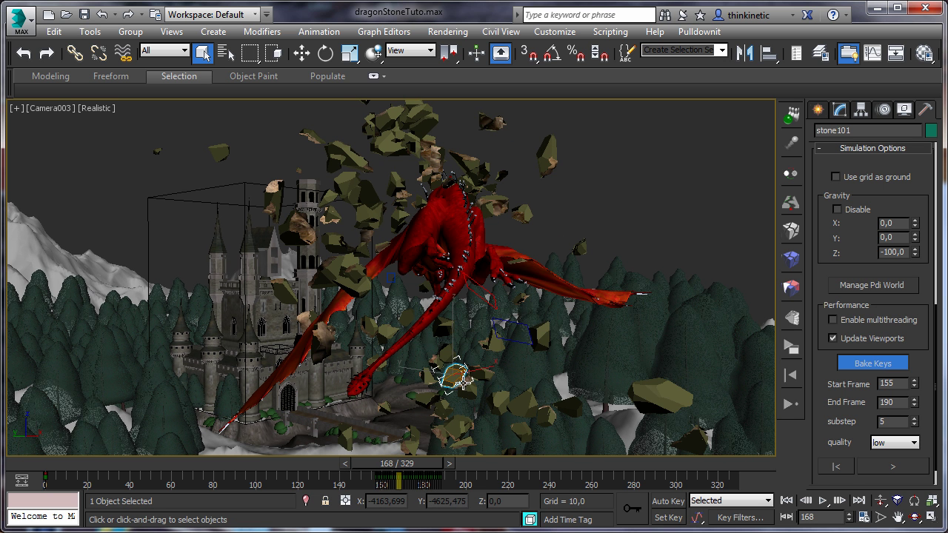
click(667, 226)
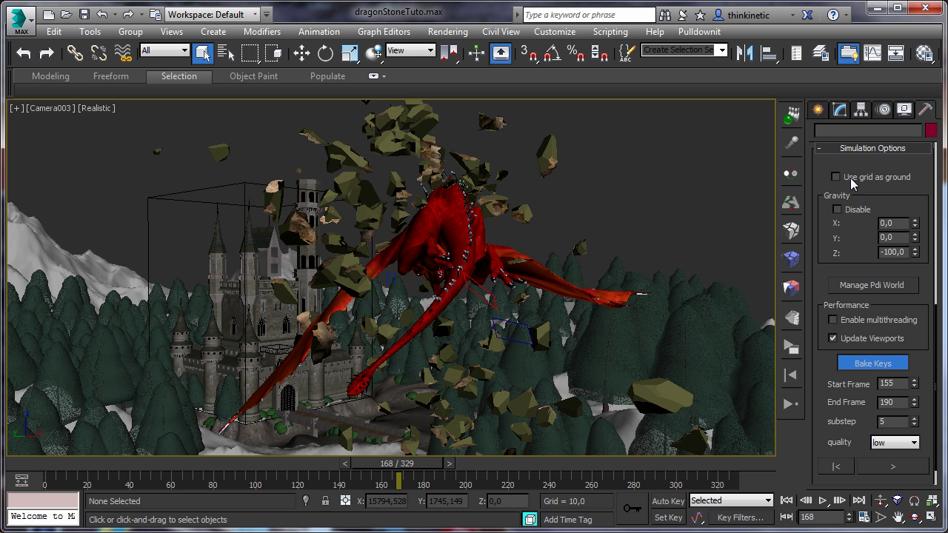
- Delete all Pdi bodies from the Pdi world and close the world manager
click(861, 284)
drag(500, 139, 599, 93)
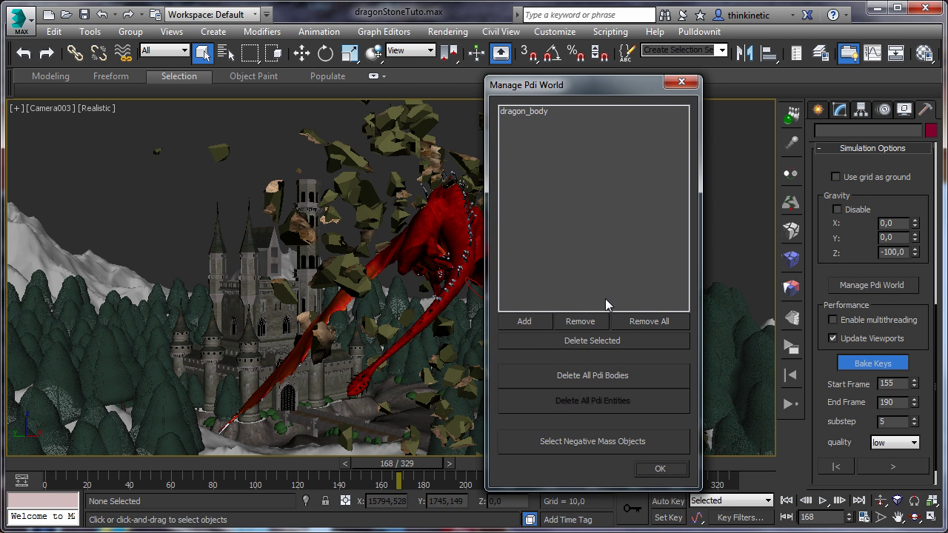
click(599, 375)
click(523, 381)
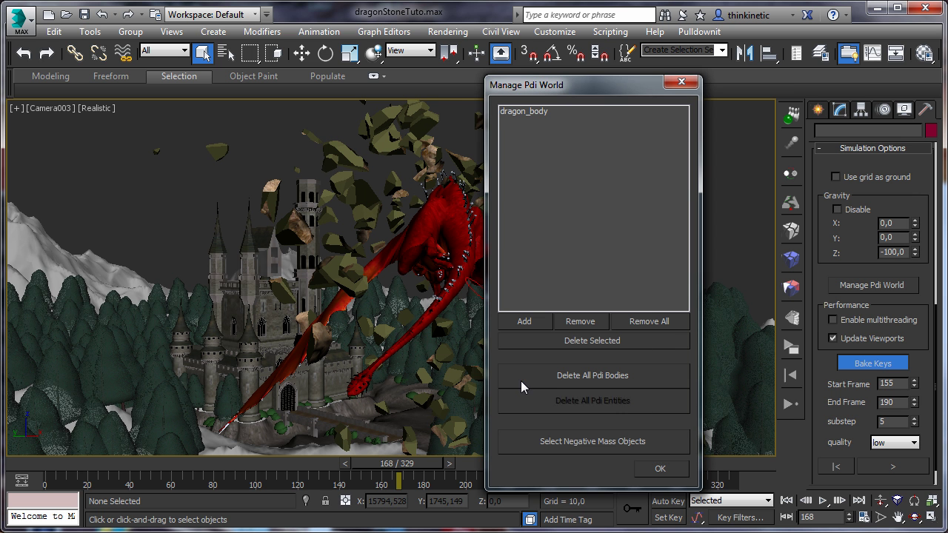
click(683, 80)
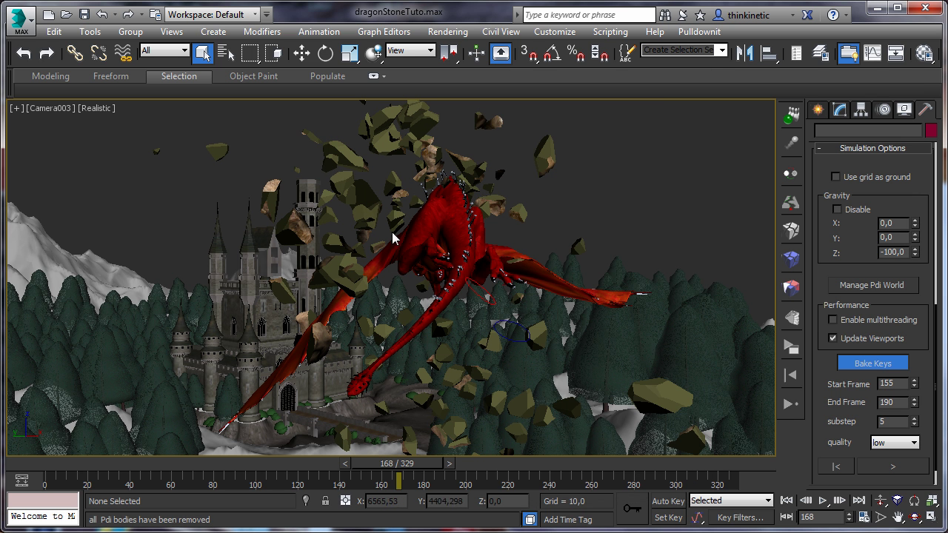
- Select fragments stone020, stone033 and stone125 and scrub back to check their baked keys
click(349, 283)
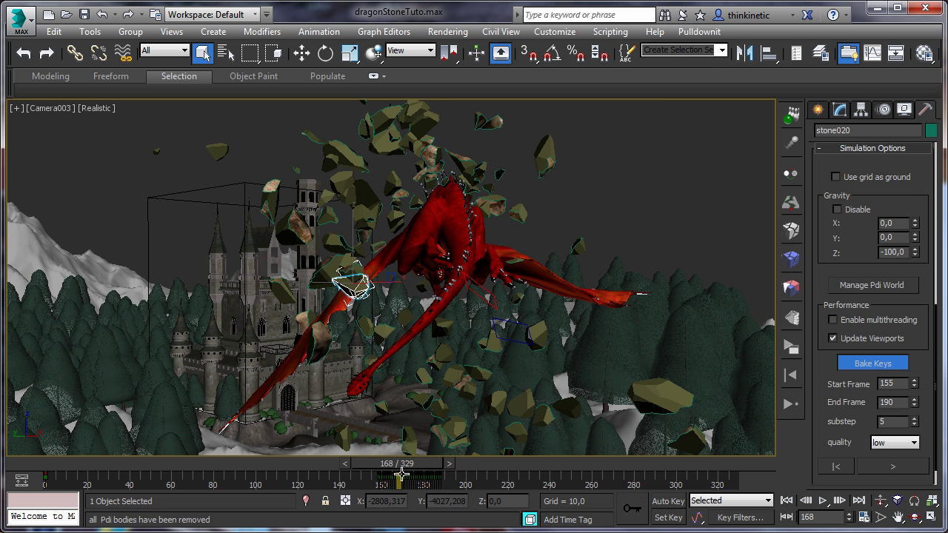
click(650, 388)
click(493, 332)
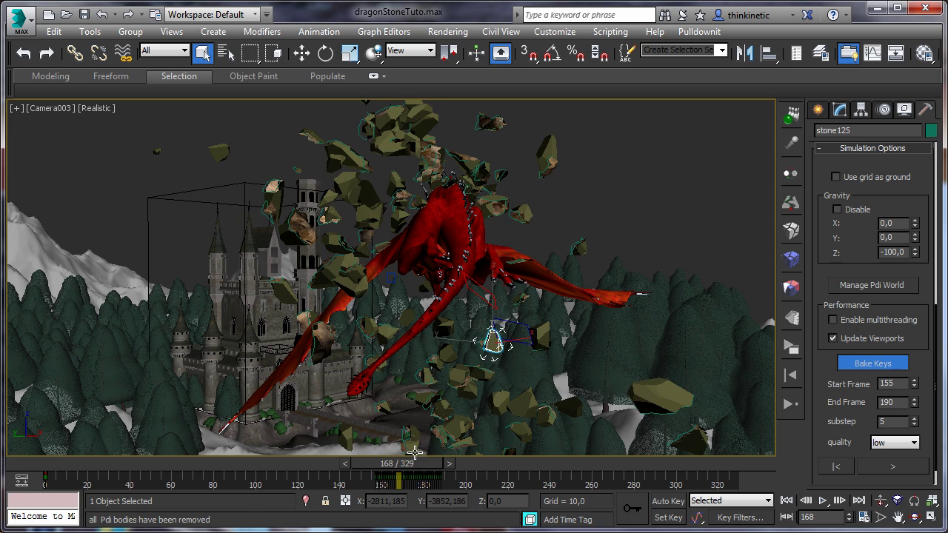
mouse_move(413, 463)
mouse_down()
mouse_move(372, 464)
mouse_move(449, 485)
mouse_move(372, 478)
mouse_move(408, 479)
mouse_up()
click(580, 230)
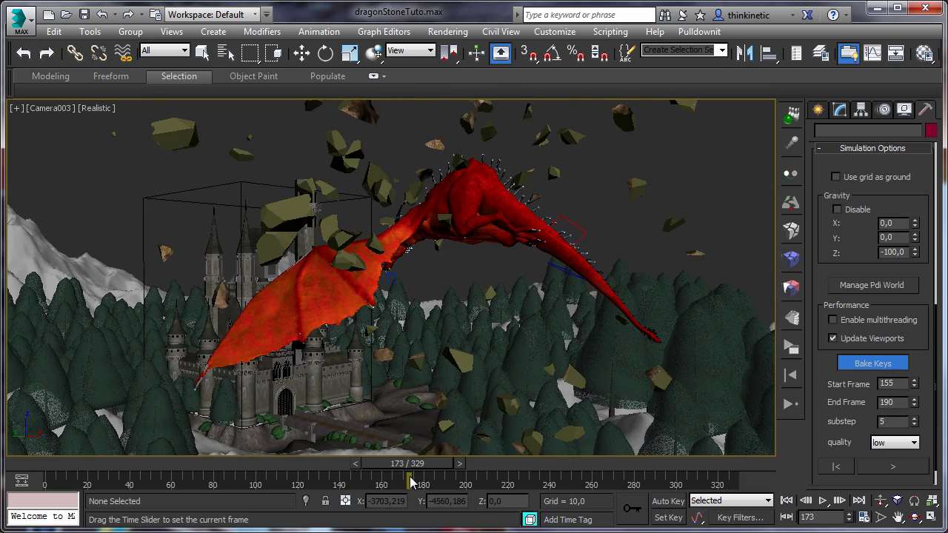
click(461, 361)
click(287, 229)
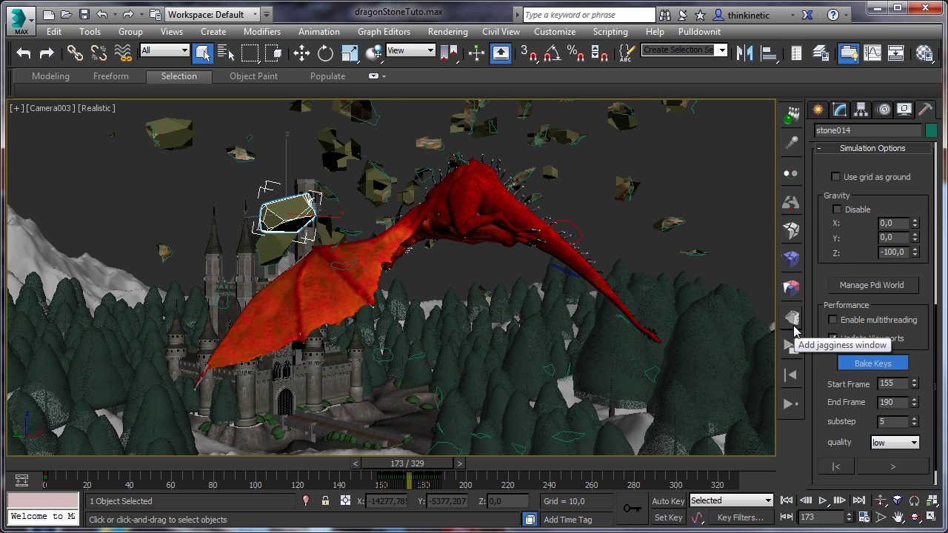
- Add jagginess to the shatter group of fragment stone014
click(793, 327)
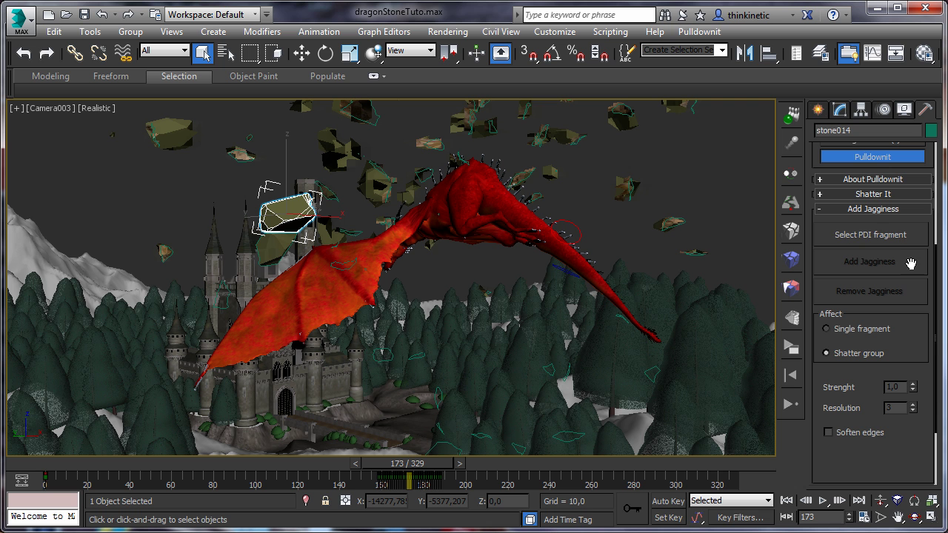
click(880, 235)
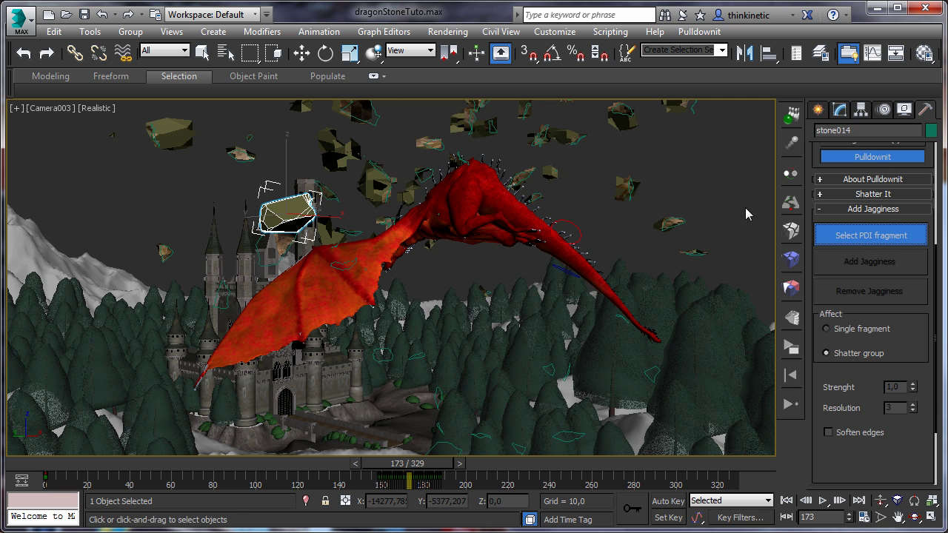
click(279, 205)
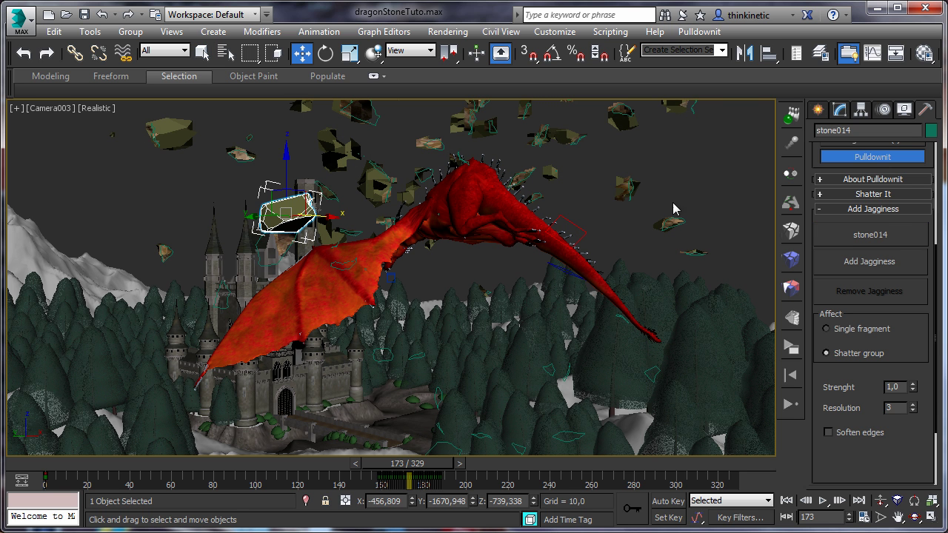
click(856, 268)
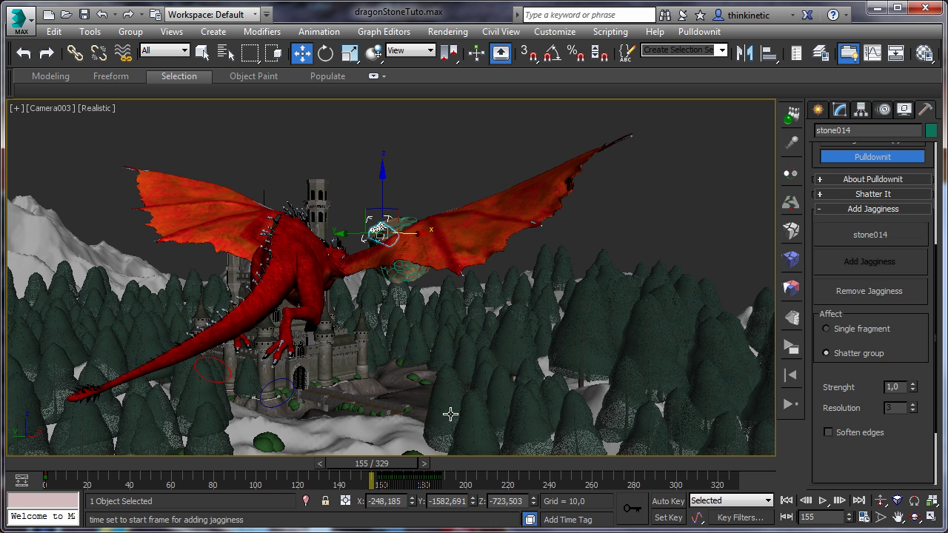
- Advance a few frames, select fragment stone033 and isolate it in the view
click(455, 144)
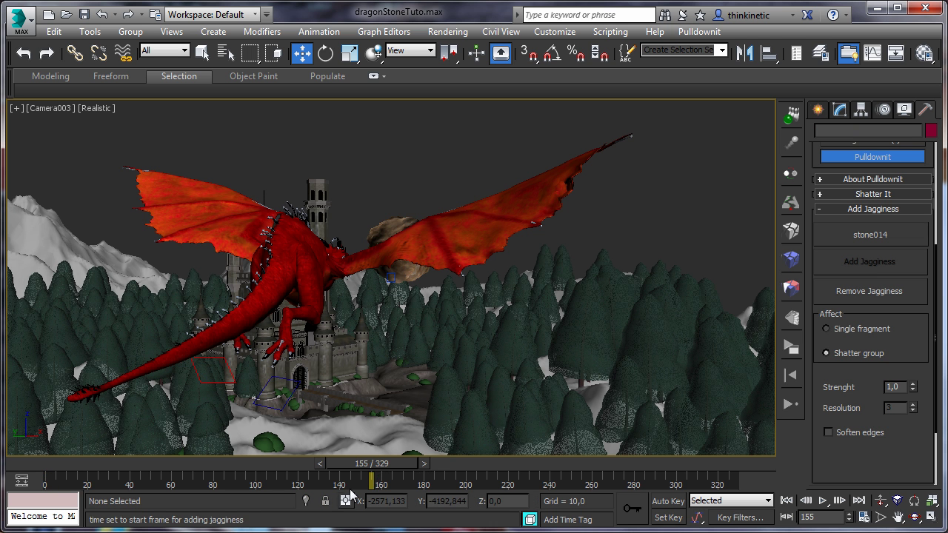
drag(373, 469, 397, 468)
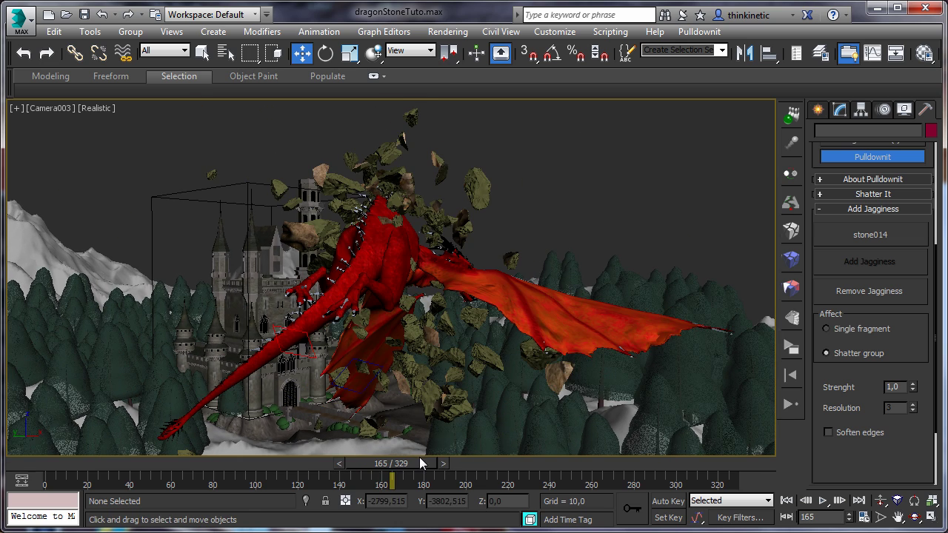
key(w)
click(581, 370)
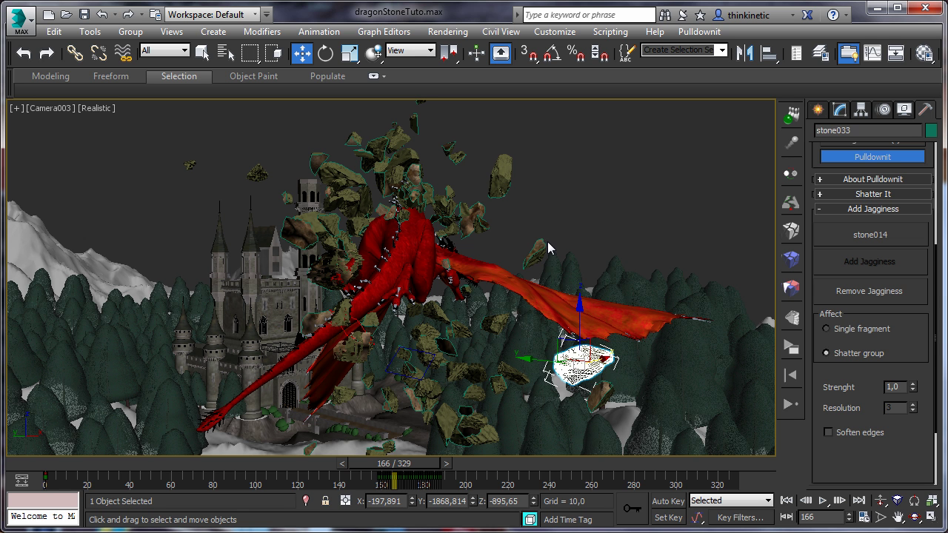
click(577, 244)
click(584, 361)
right_click(582, 352)
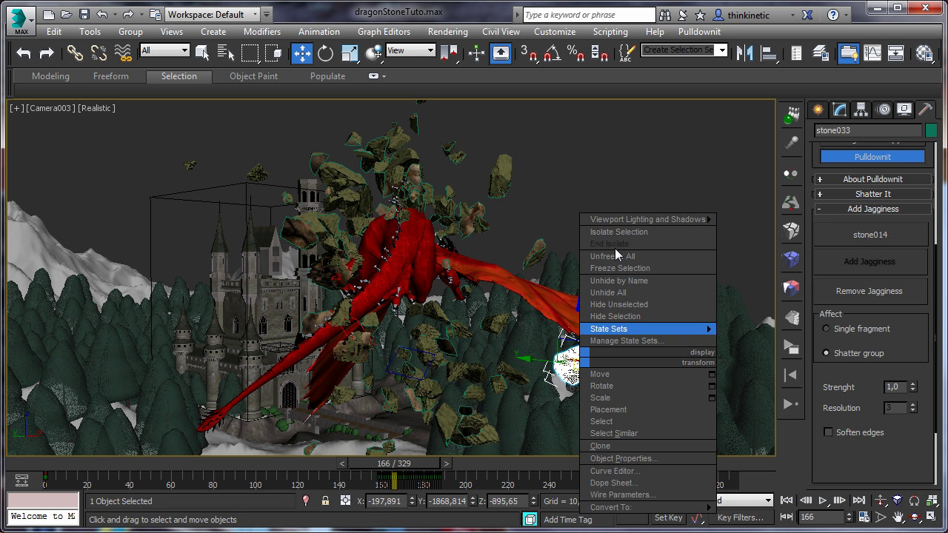
click(619, 226)
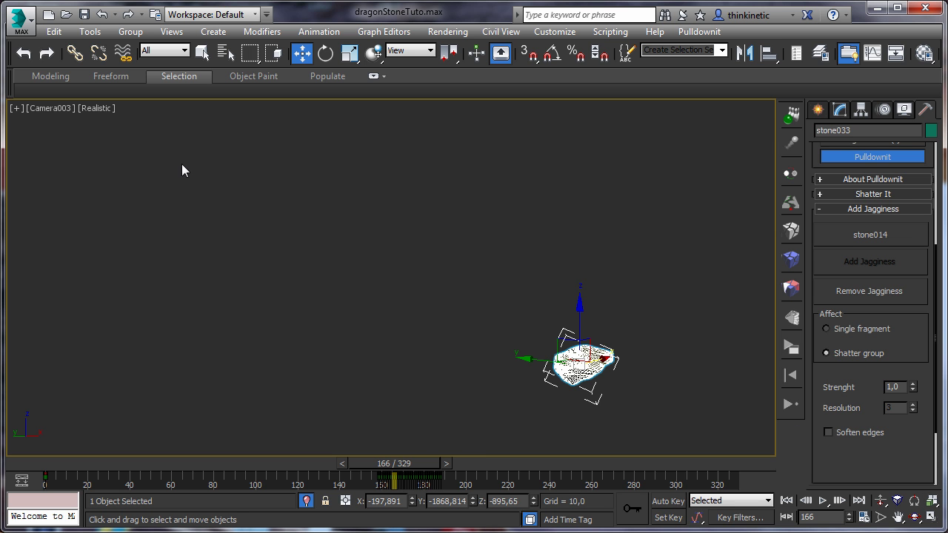
- Switch the isolated view to Perspective, frame stone033 and orbit around it
right_click(58, 108)
click(58, 108)
click(104, 163)
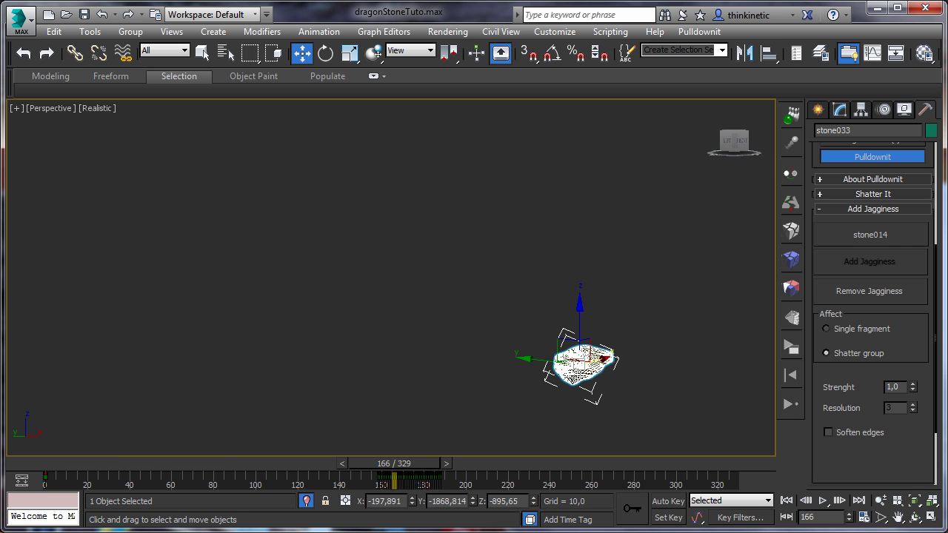
click(931, 501)
click(514, 312)
click(434, 294)
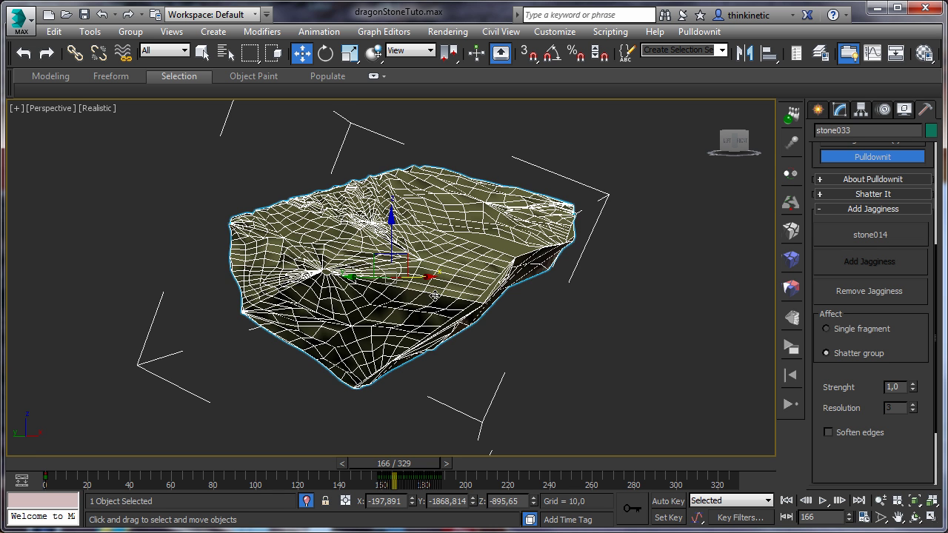
click(657, 382)
click(915, 516)
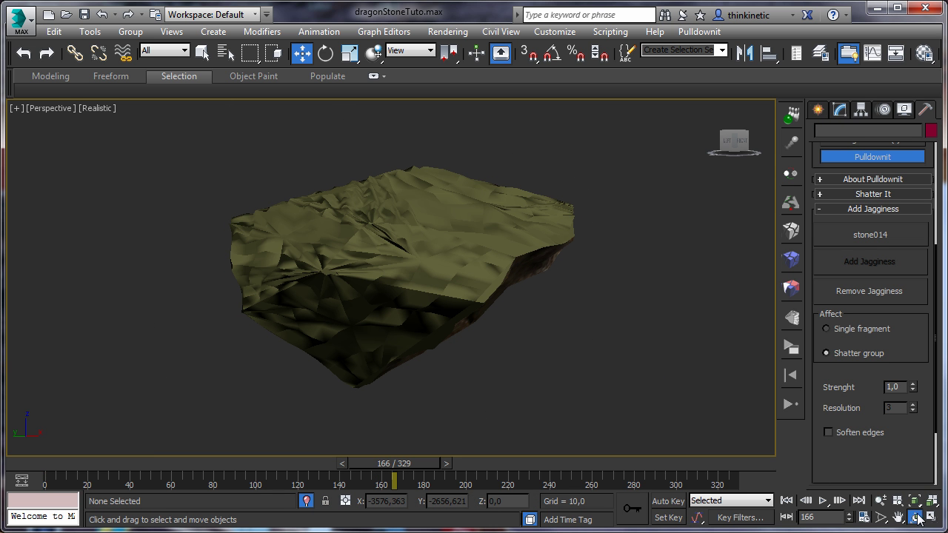
drag(437, 303, 386, 229)
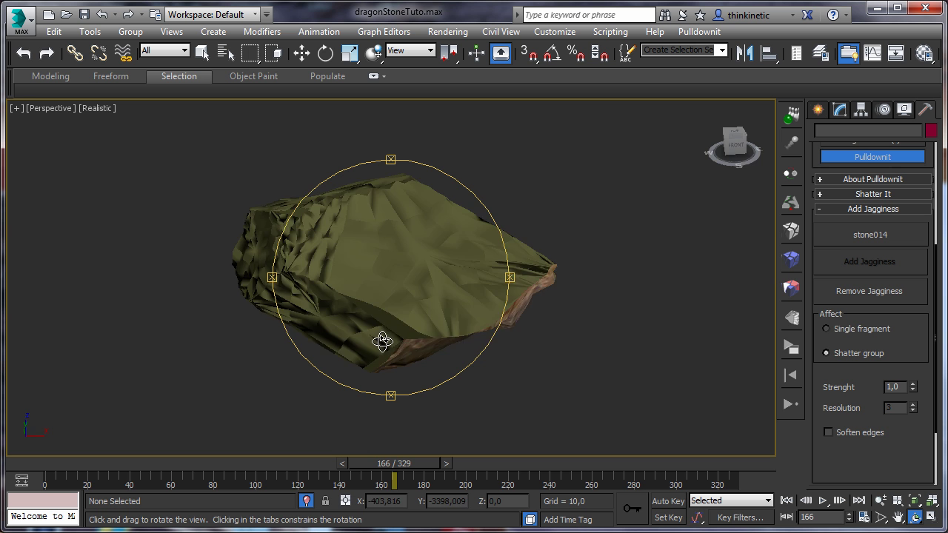
drag(382, 340, 507, 355)
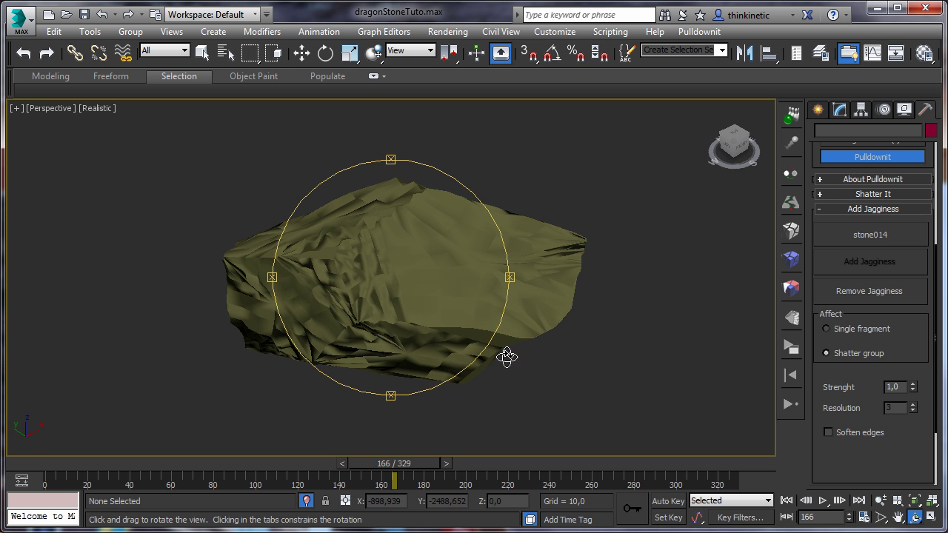
- Adjust the jagginess Strength, comparing against 0, and settle on 0,96
click(914, 391)
drag(913, 397, 919, 486)
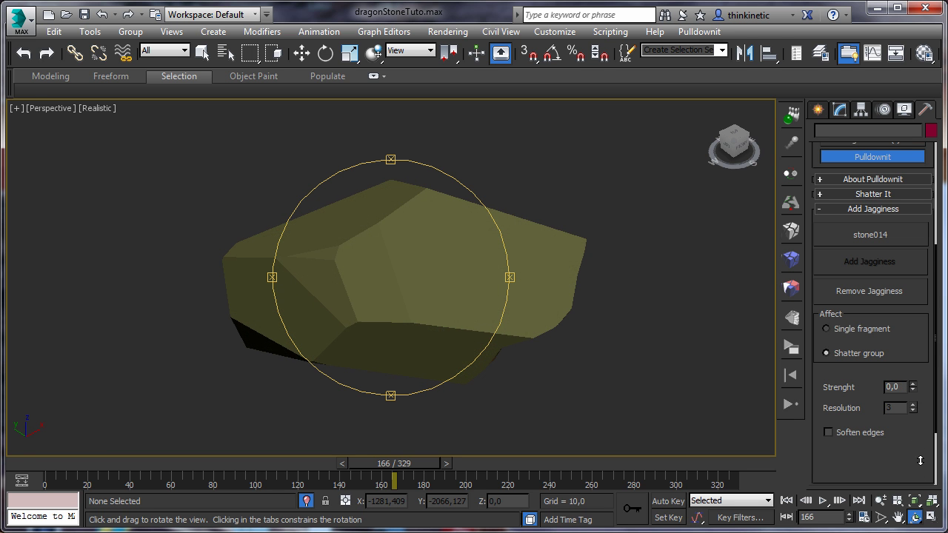
drag(920, 428, 916, 381)
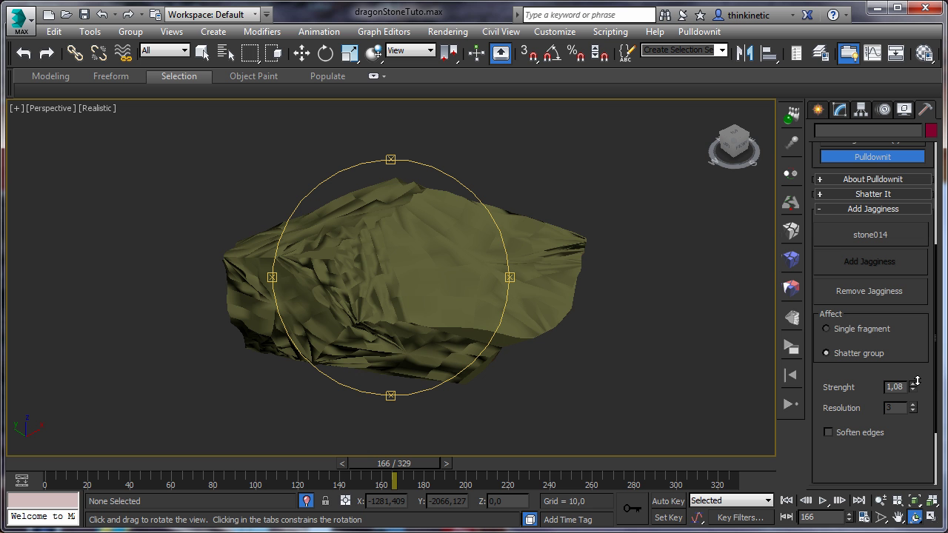
drag(915, 321, 906, 341)
- End isolation so all scene objects return to the view
right_click(360, 239)
right_click(357, 240)
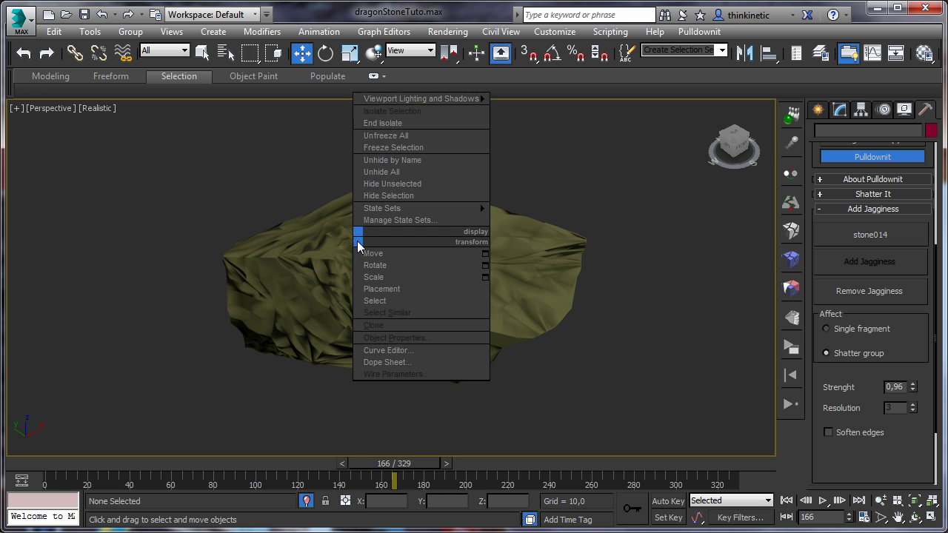
click(382, 123)
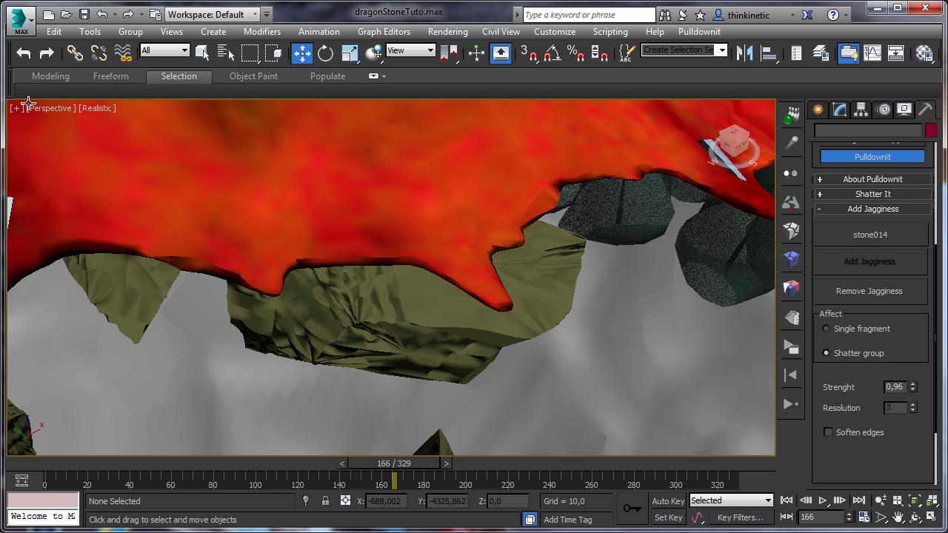
- Switch the viewport to Camera003 and play the animation from the first frame
click(37, 109)
mouse_move(63, 123)
click(311, 123)
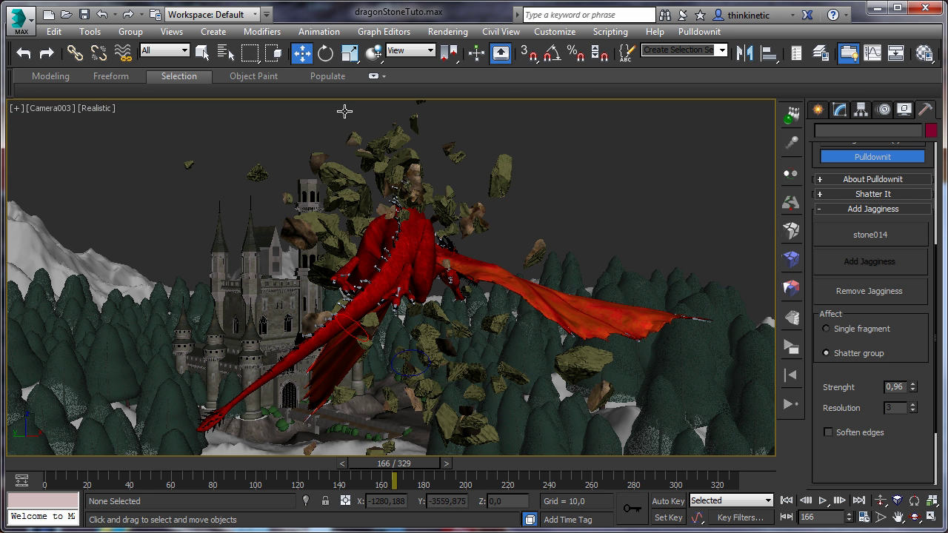
drag(404, 470, 365, 469)
click(786, 501)
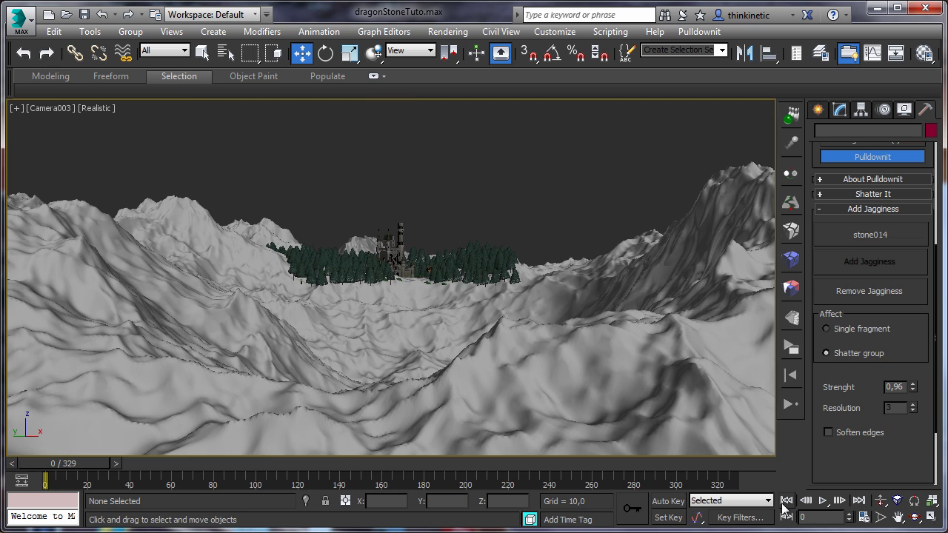
click(823, 501)
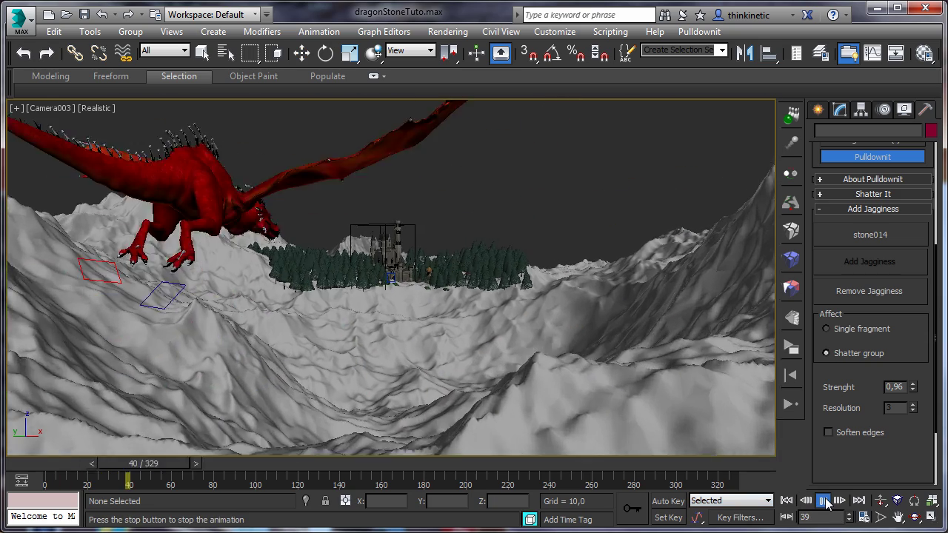